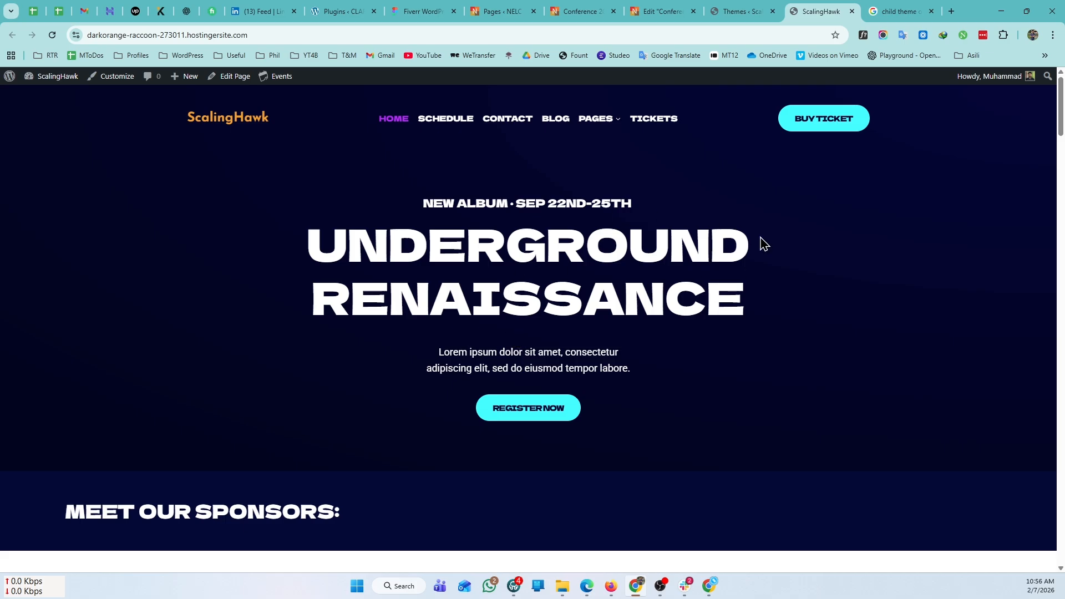
# Examine the active Kadence theme's code files in the theme file editor and return to the installed themes
pyautogui.click(740, 12)
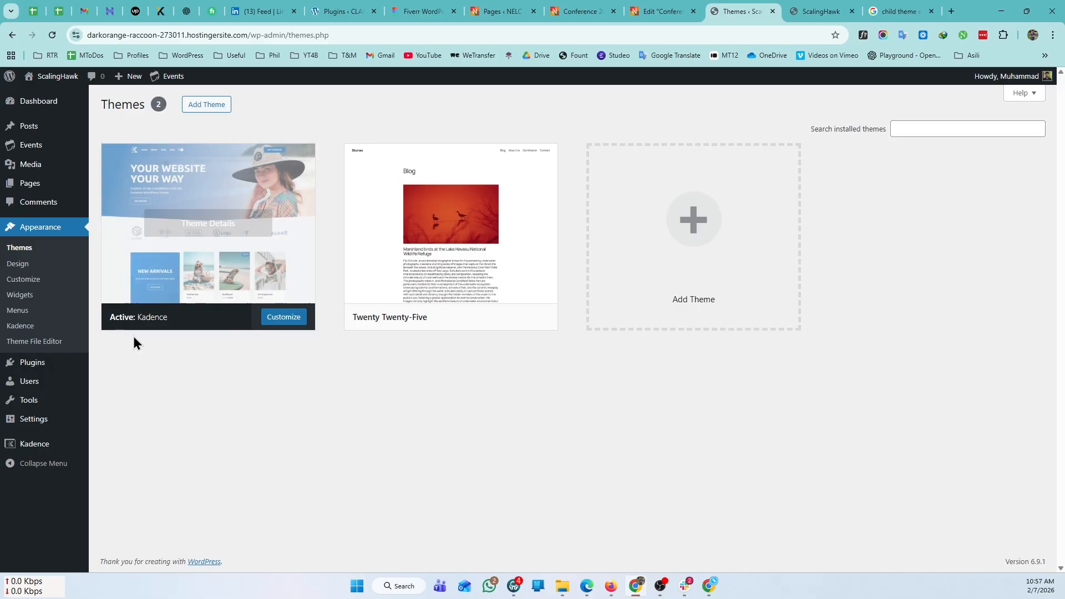
pyautogui.click(42, 345)
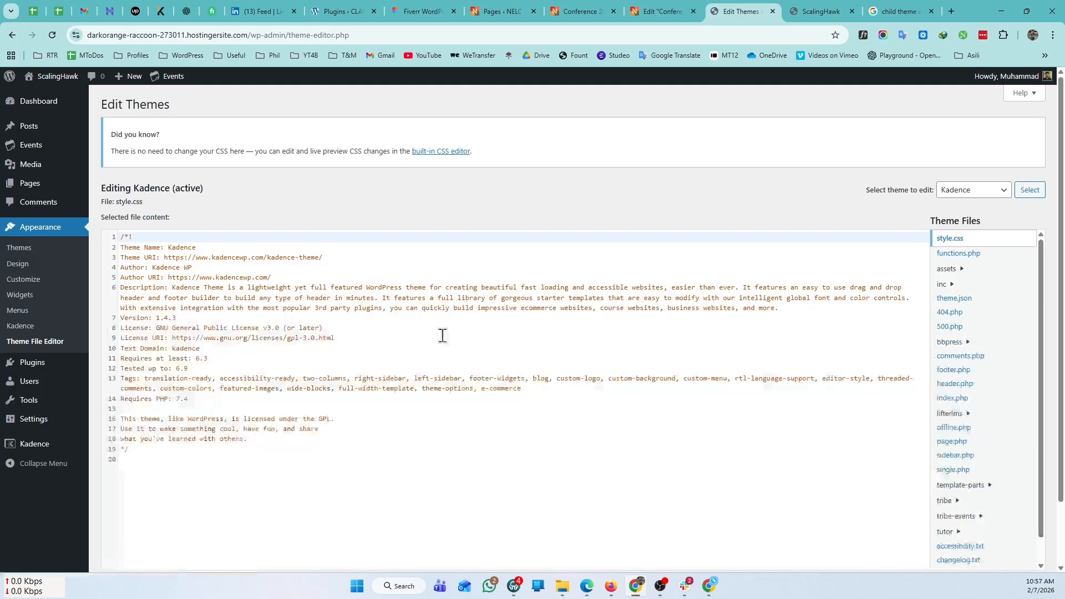
pyautogui.scroll(-1, 1008, 313)
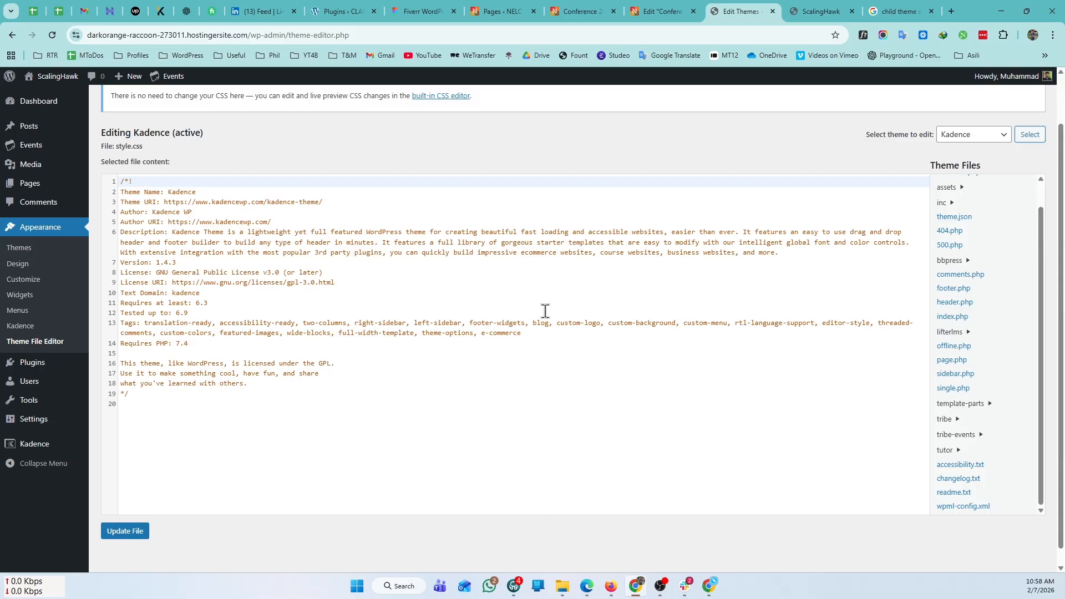
pyautogui.click(18, 248)
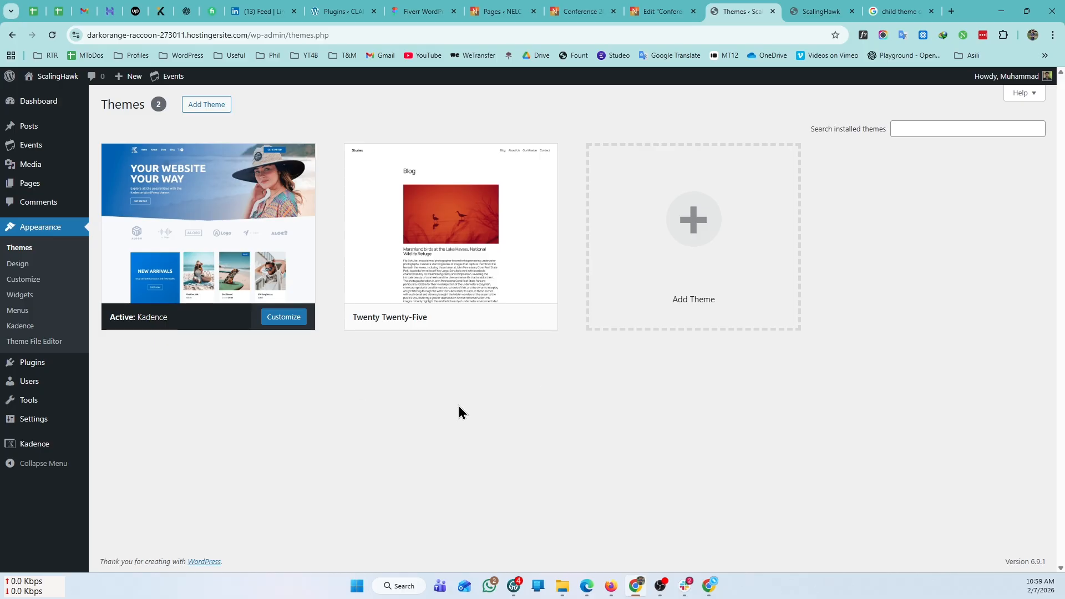
# Check the installed plugins and search the plugin directory for "child theme"
pyautogui.click(40, 365)
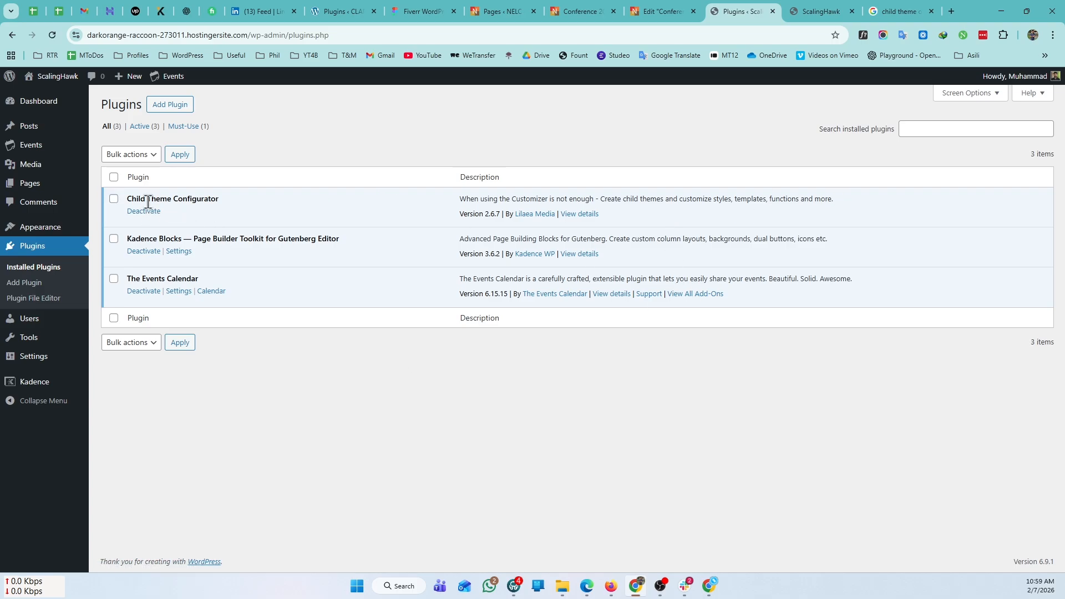
pyautogui.click(176, 105)
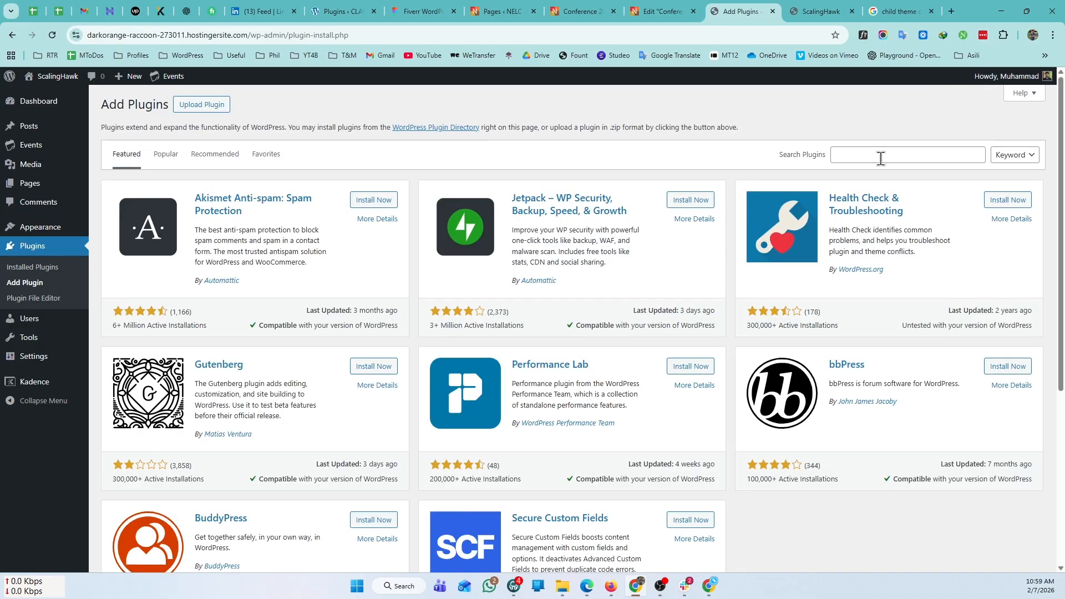
pyautogui.click(946, 150)
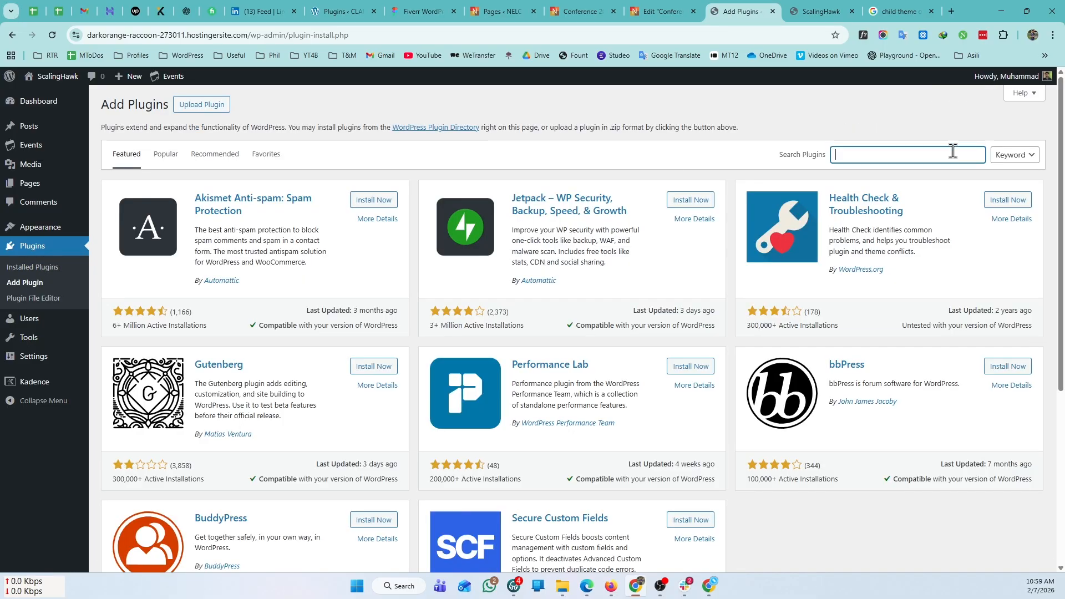
pyautogui.write('child theme')
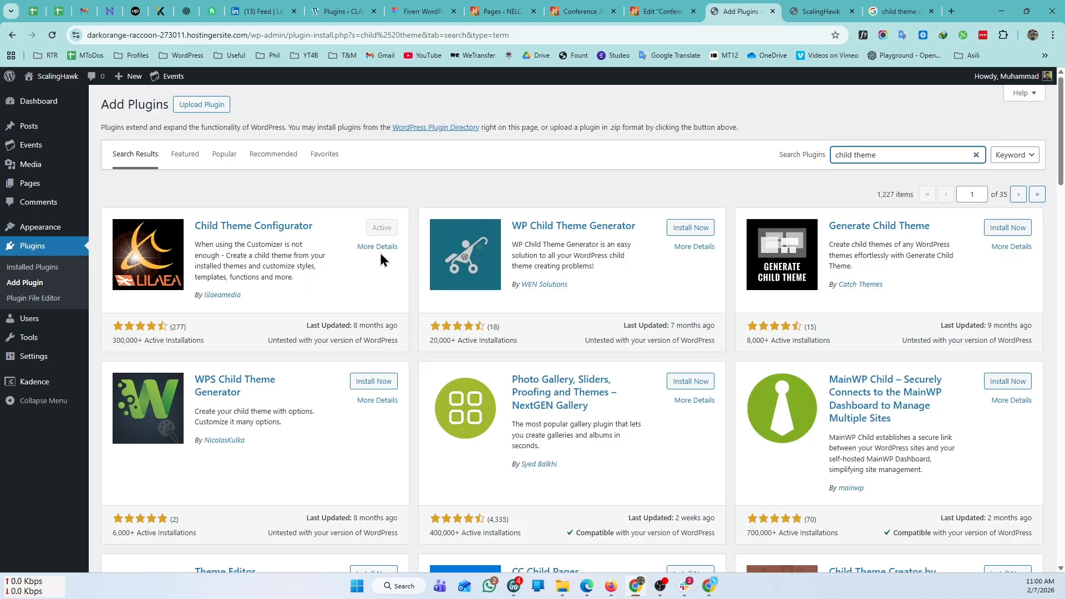
# Open the Child Themes tool and choose Kadence as the parent theme for a new child theme
pyautogui.moveTo(44, 342)
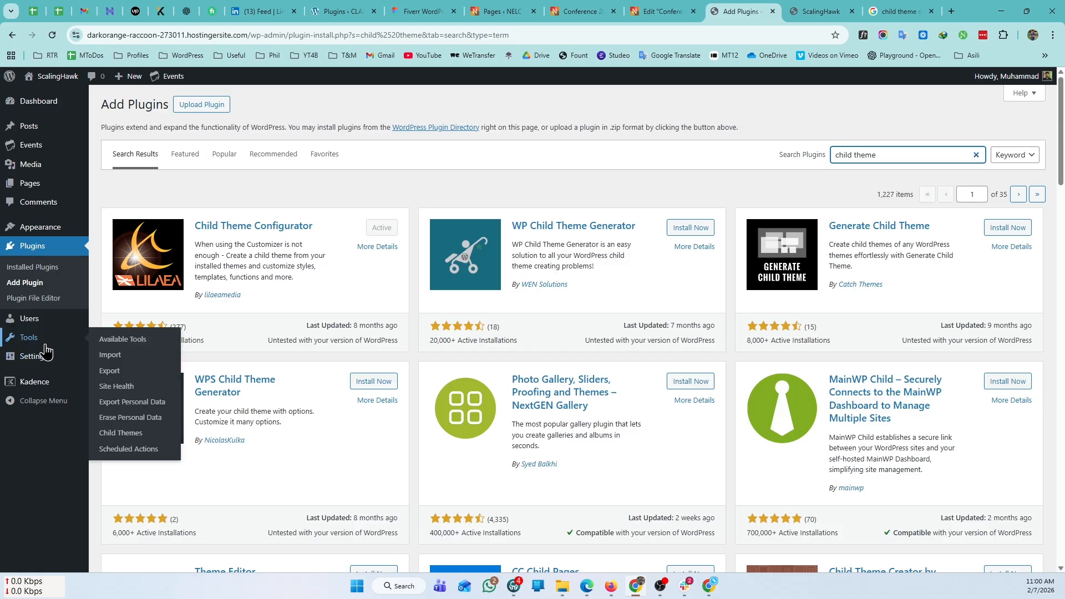
pyautogui.click(121, 437)
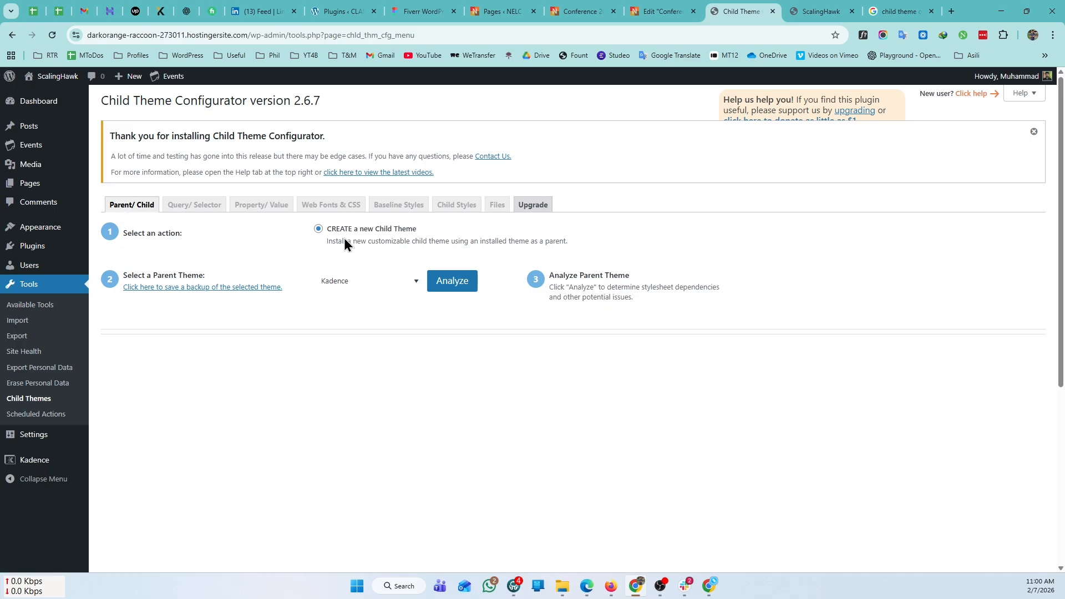
pyautogui.click(416, 285)
pyautogui.click(416, 285)
pyautogui.click(379, 285)
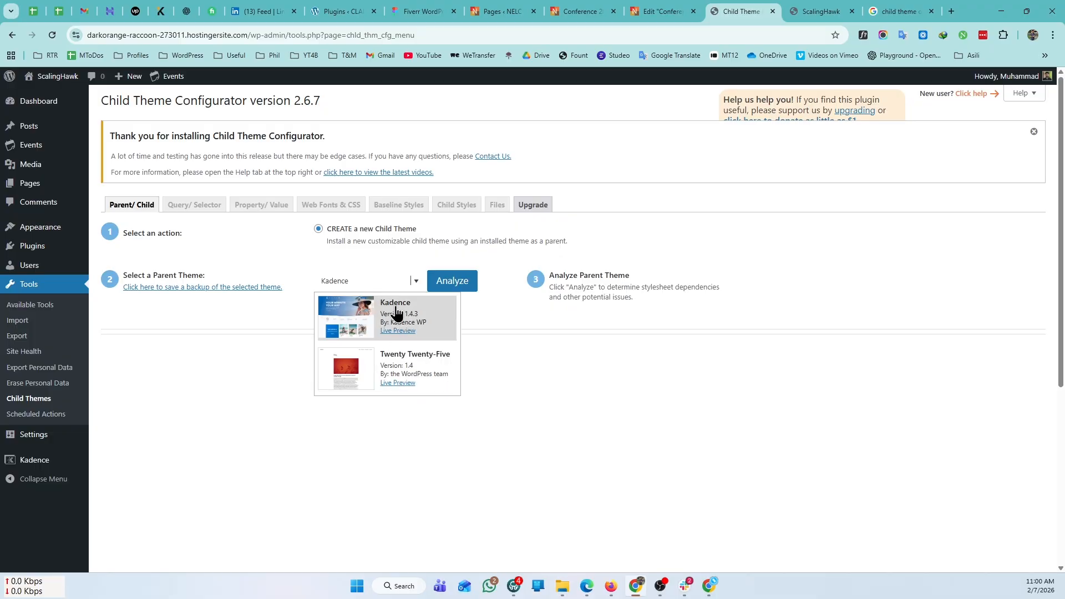
pyautogui.click(395, 313)
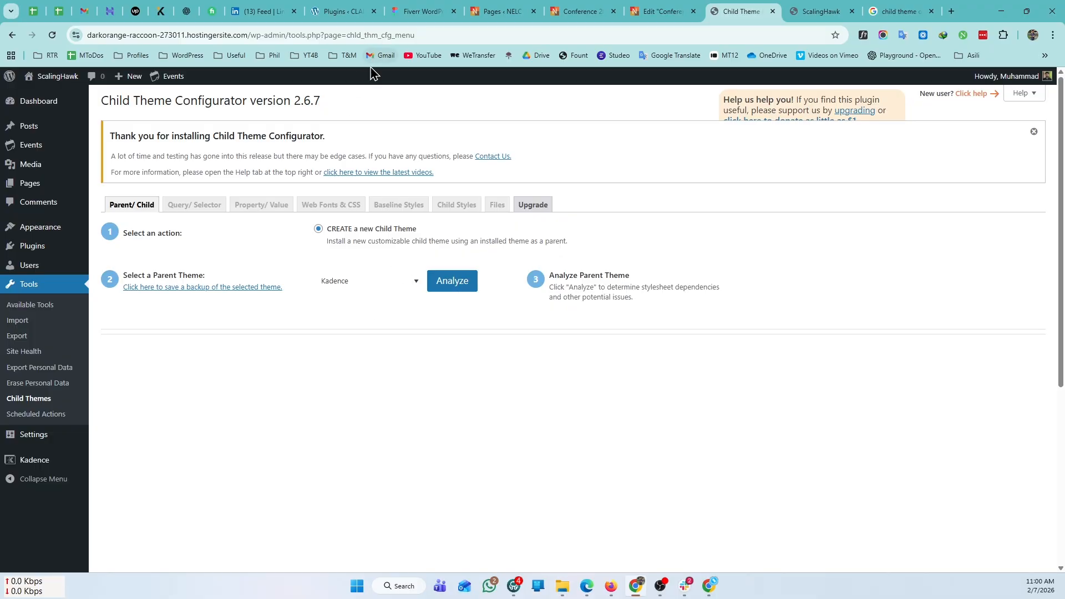
# Look through the live site's home page, event schedule and tickets page to examine the current design
pyautogui.click(809, 7)
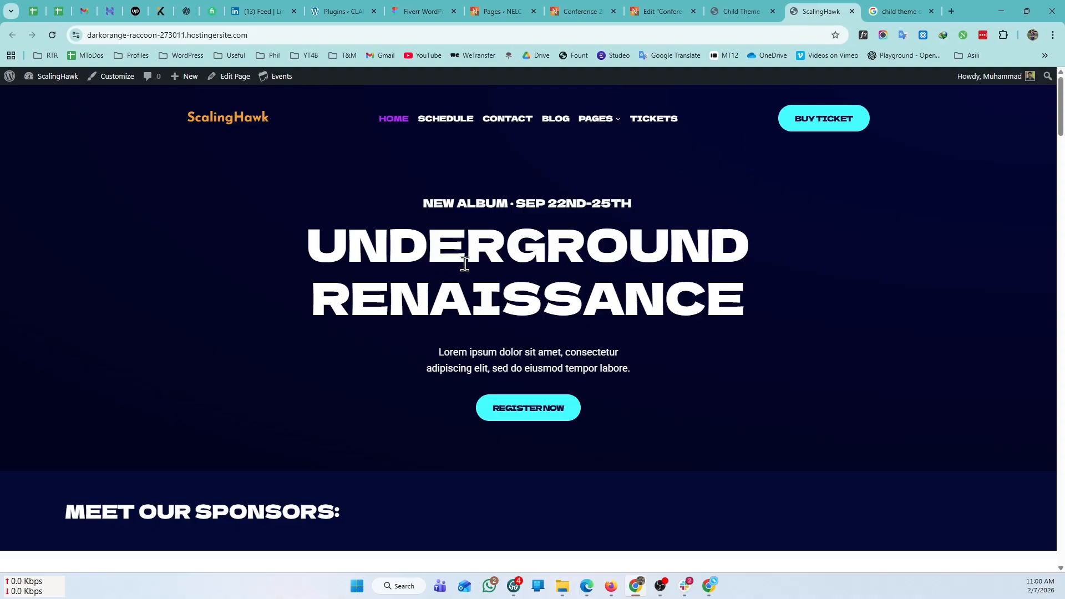
pyautogui.scroll(-4, 464, 264)
pyautogui.scroll(-5, 468, 331)
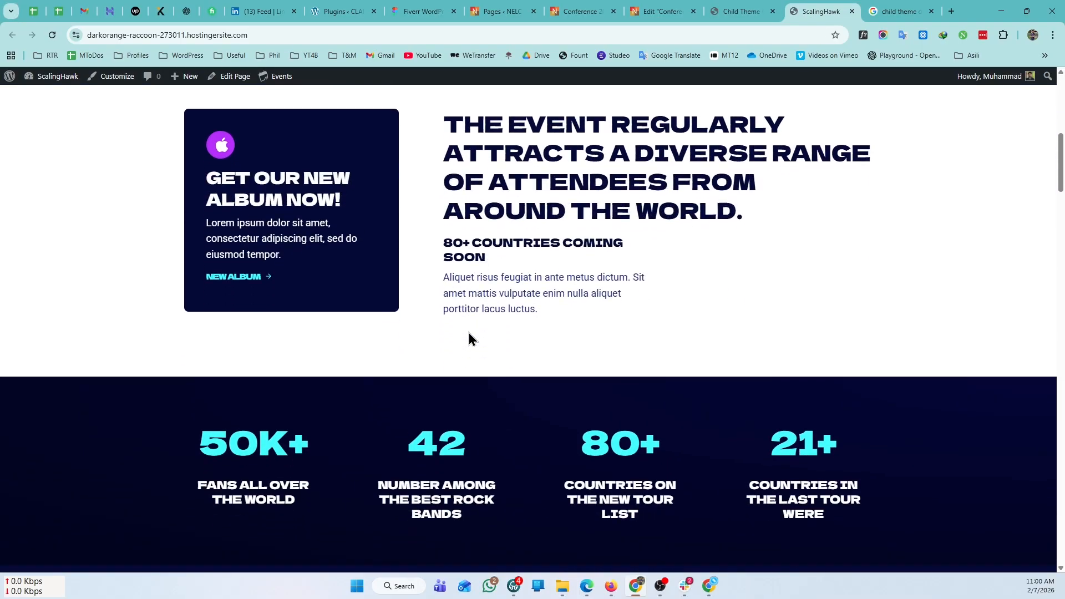
pyautogui.scroll(-15, 485, 341)
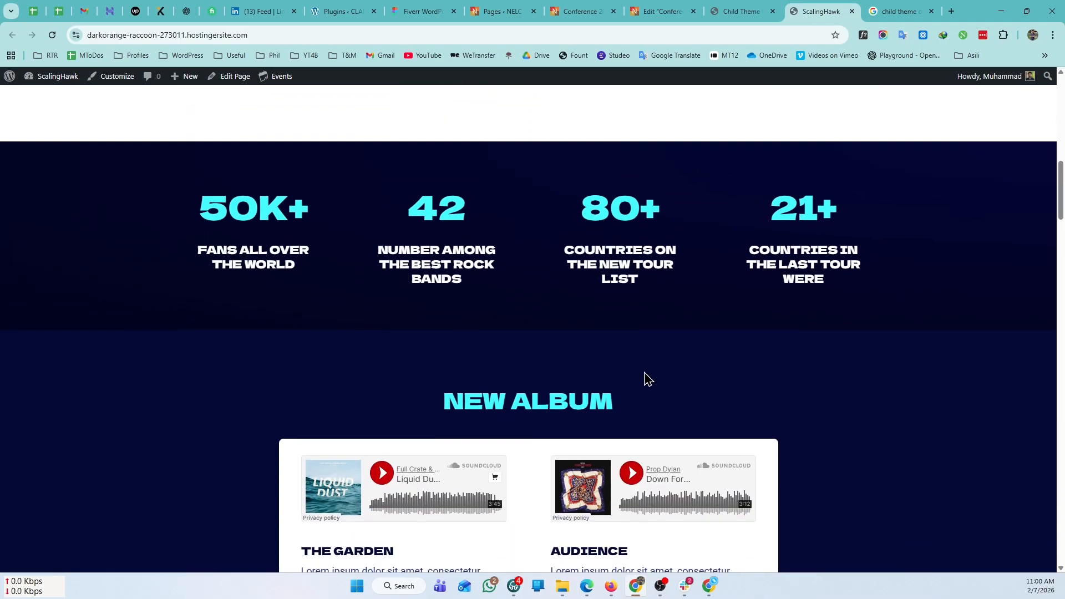
pyautogui.scroll(-15, 753, 422)
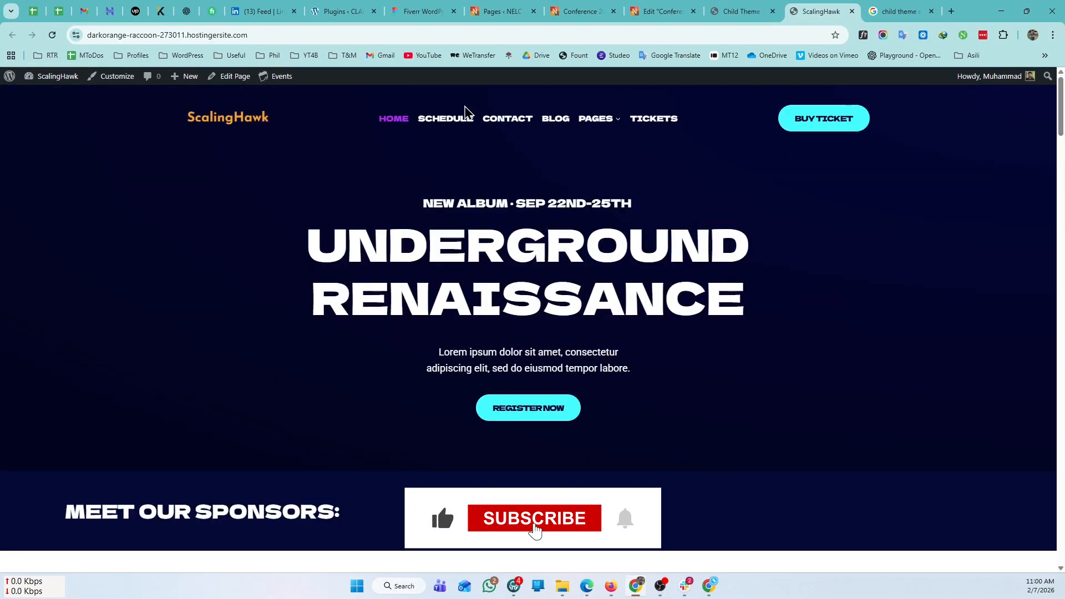
pyautogui.click(438, 124)
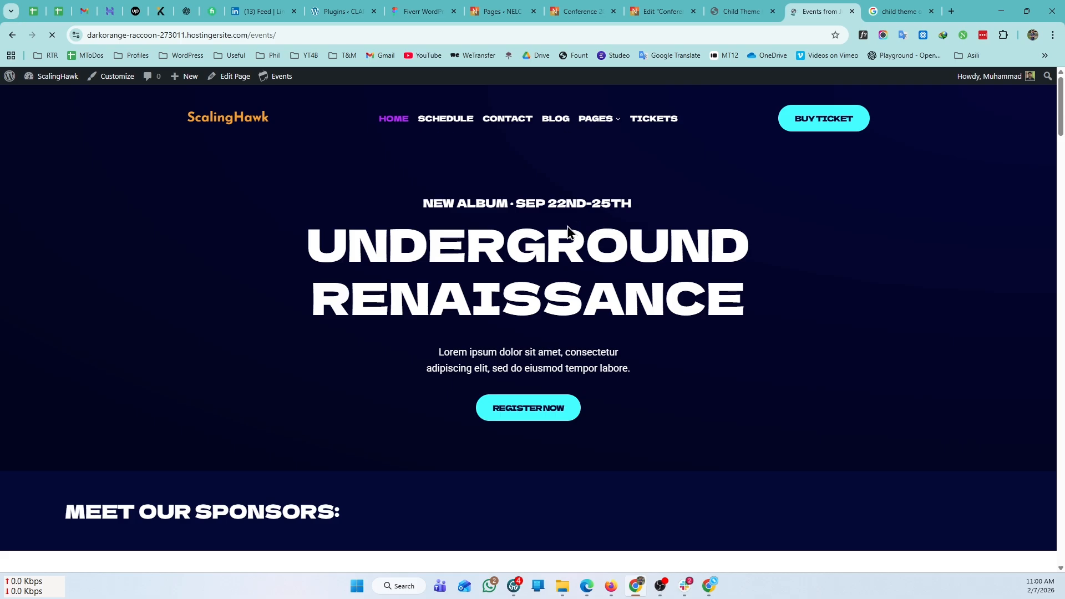
pyautogui.scroll(-3, 532, 249)
pyautogui.scroll(-5, 535, 269)
pyautogui.scroll(10, 539, 277)
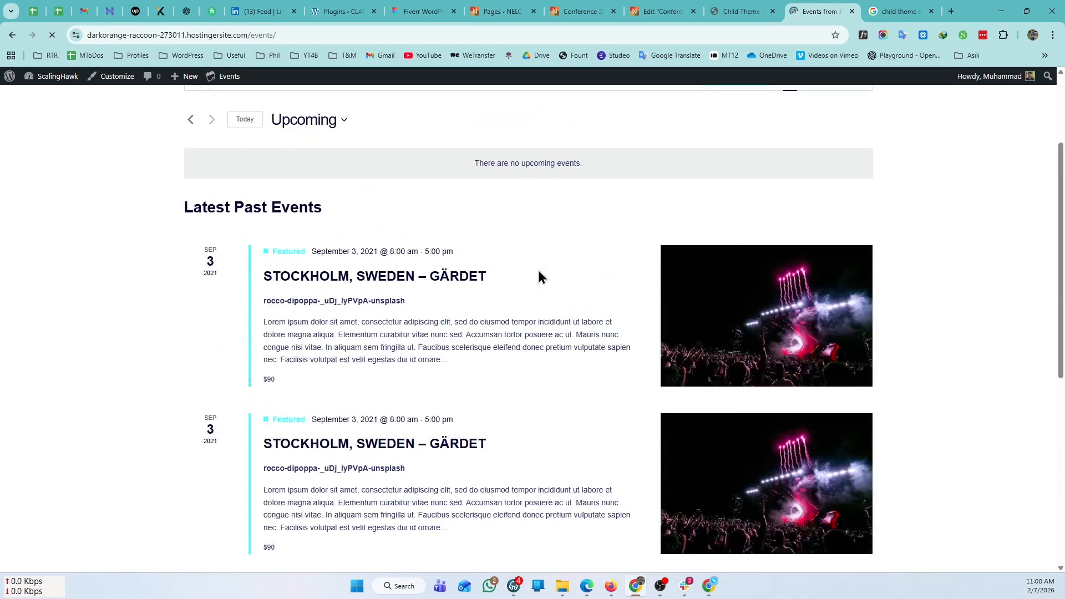
pyautogui.moveTo(605, 119)
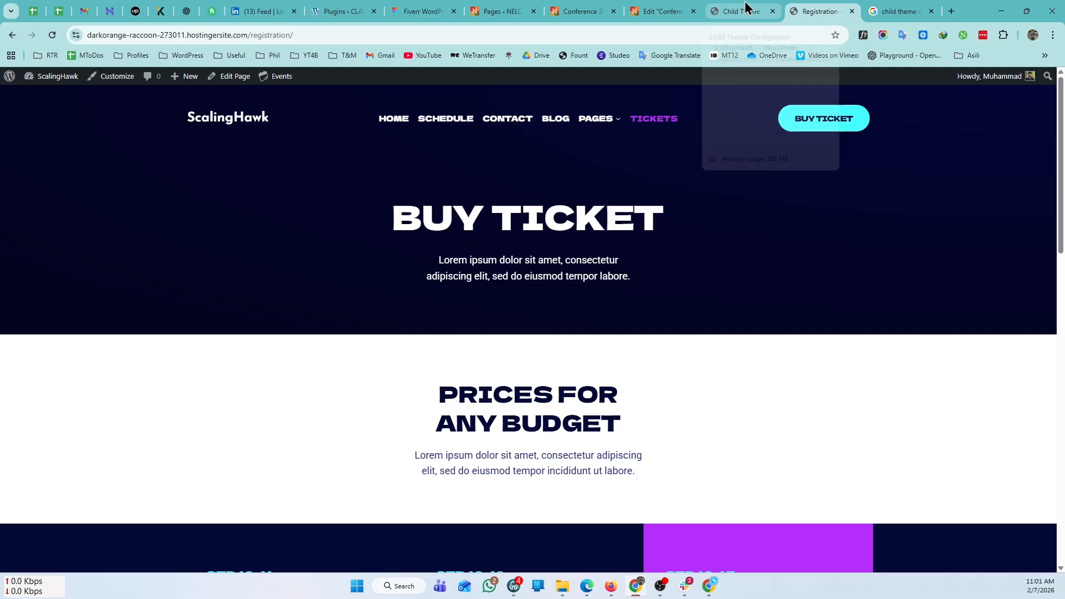
# Return to the Child Theme Configurator, analyze the Kadence parent theme and review the directory and stylesheet options
pyautogui.click(737, 10)
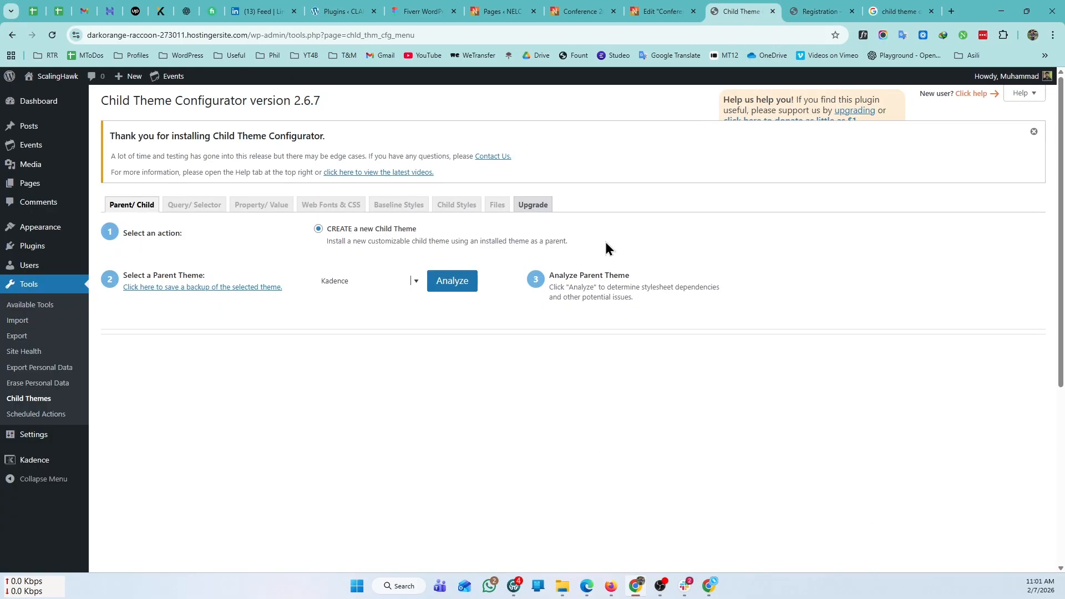
pyautogui.click(452, 293)
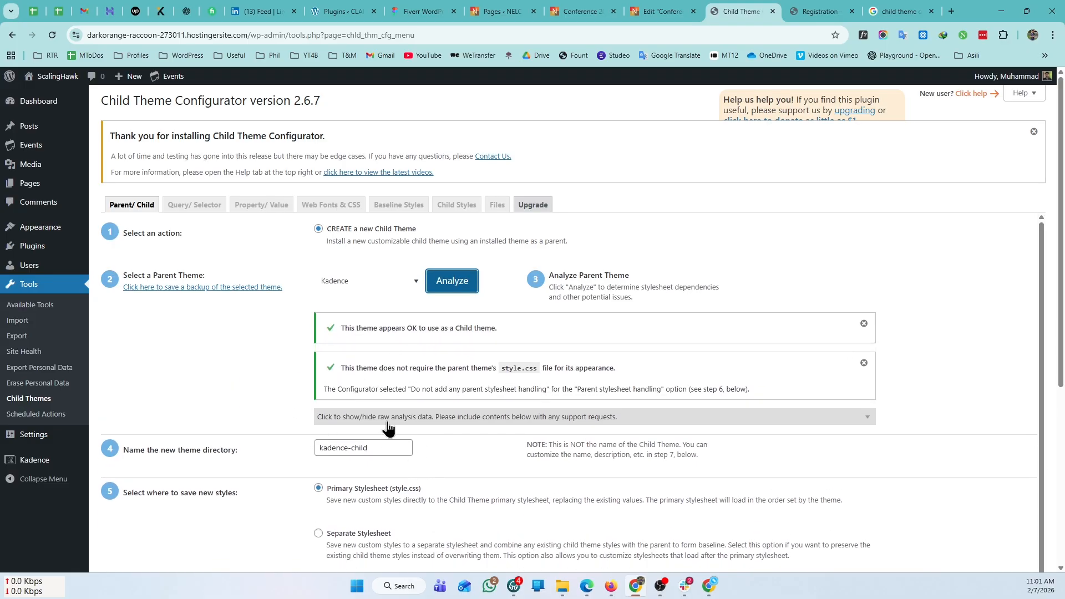
pyautogui.scroll(-3, 559, 290)
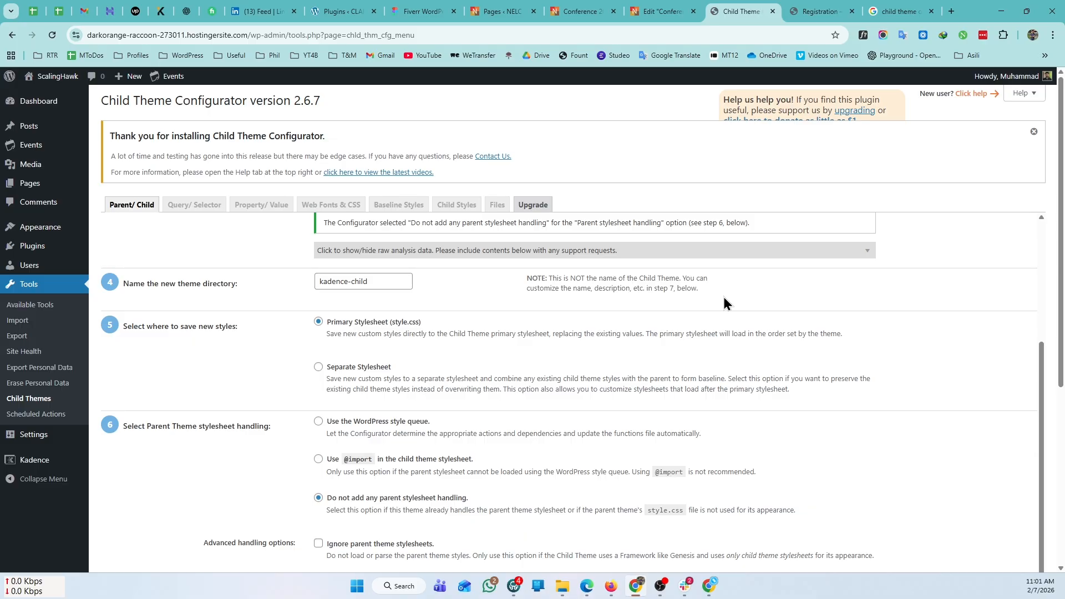
pyautogui.scroll(-1, 429, 360)
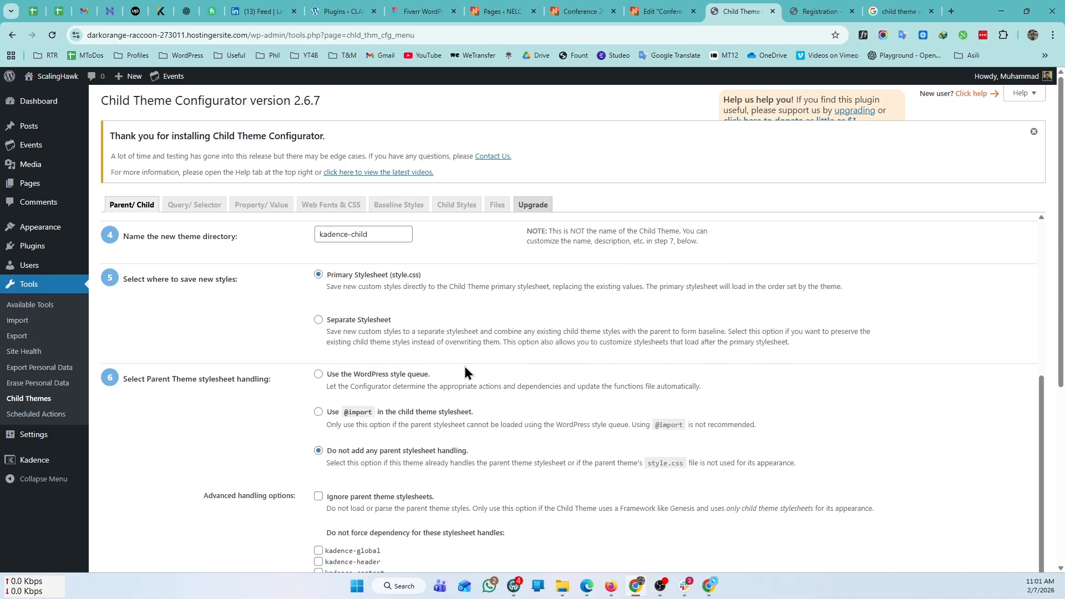
pyautogui.scroll(-1, 464, 373)
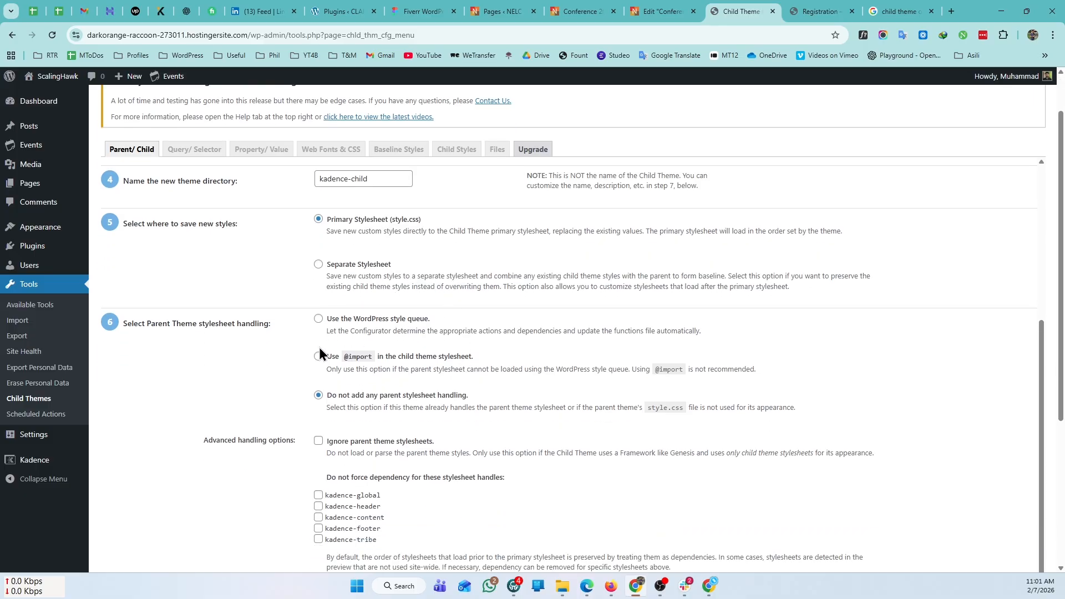
pyautogui.scroll(-1, 456, 365)
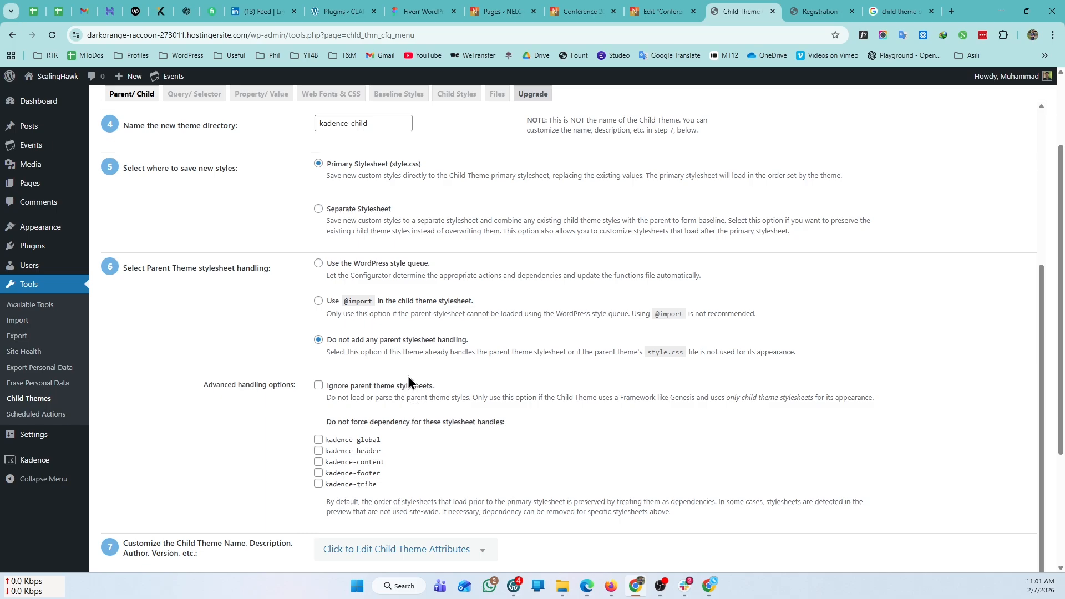
pyautogui.scroll(-2, 407, 376)
pyautogui.scroll(-1, 465, 339)
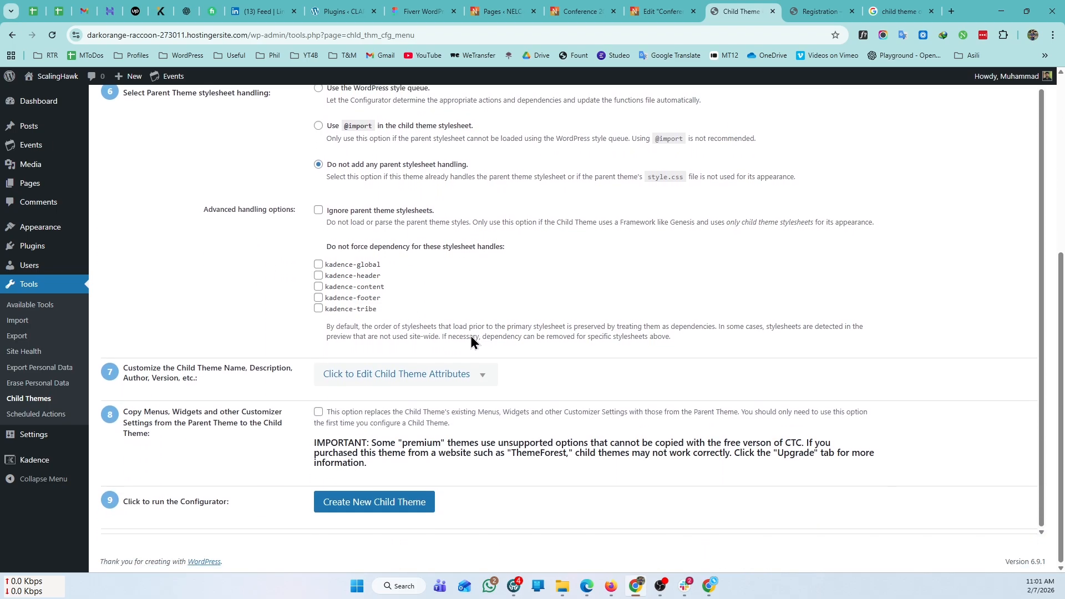
pyautogui.click(496, 375)
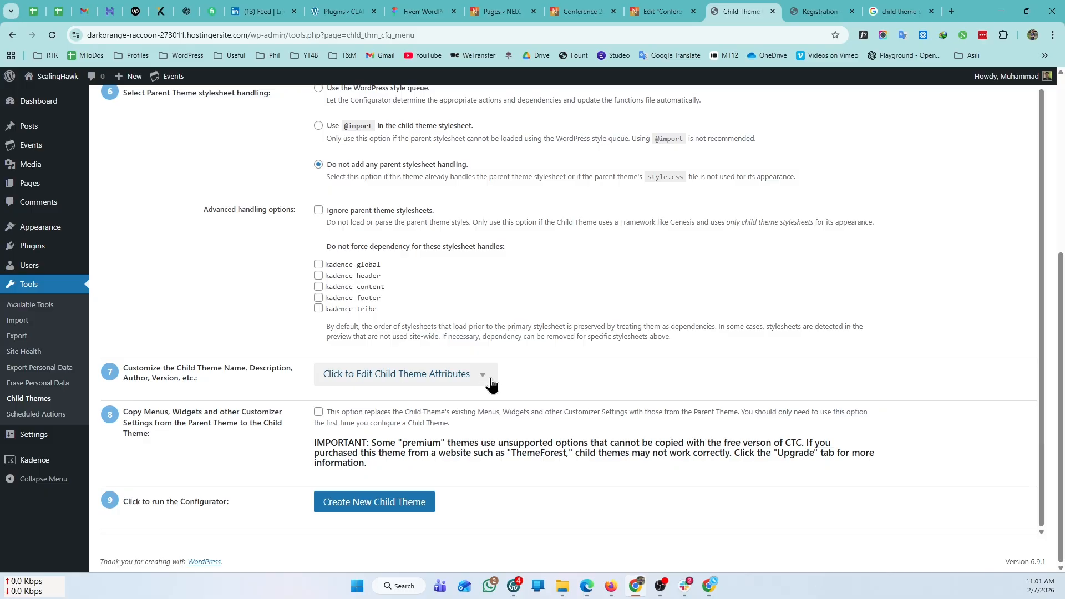
pyautogui.scroll(-4, 560, 320)
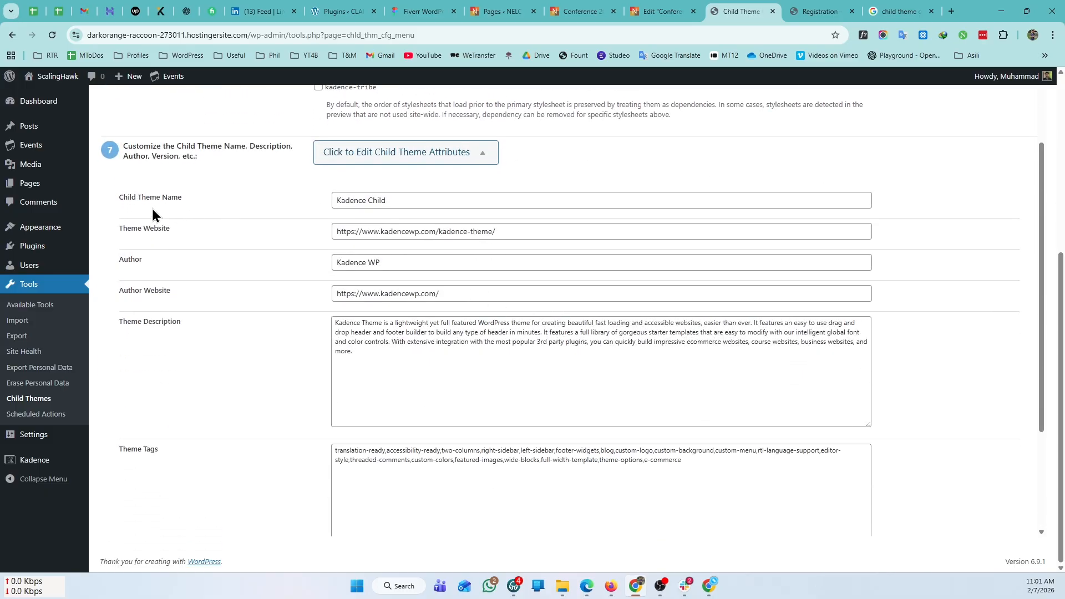
pyautogui.click(410, 199)
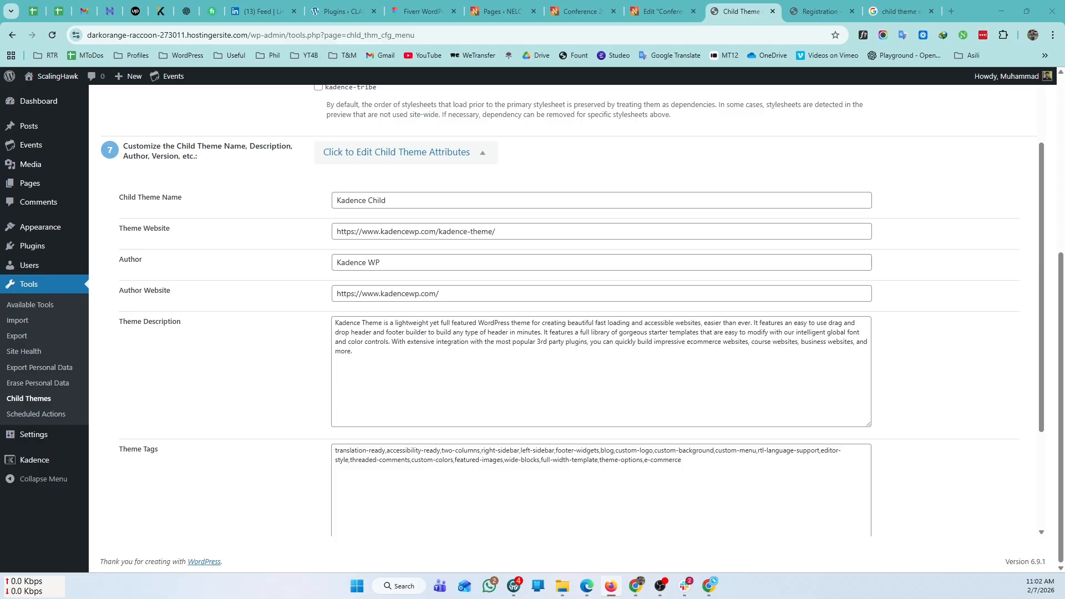
pyautogui.tripleClick(536, 233)
pyautogui.write('https://scalinghawk.com/')
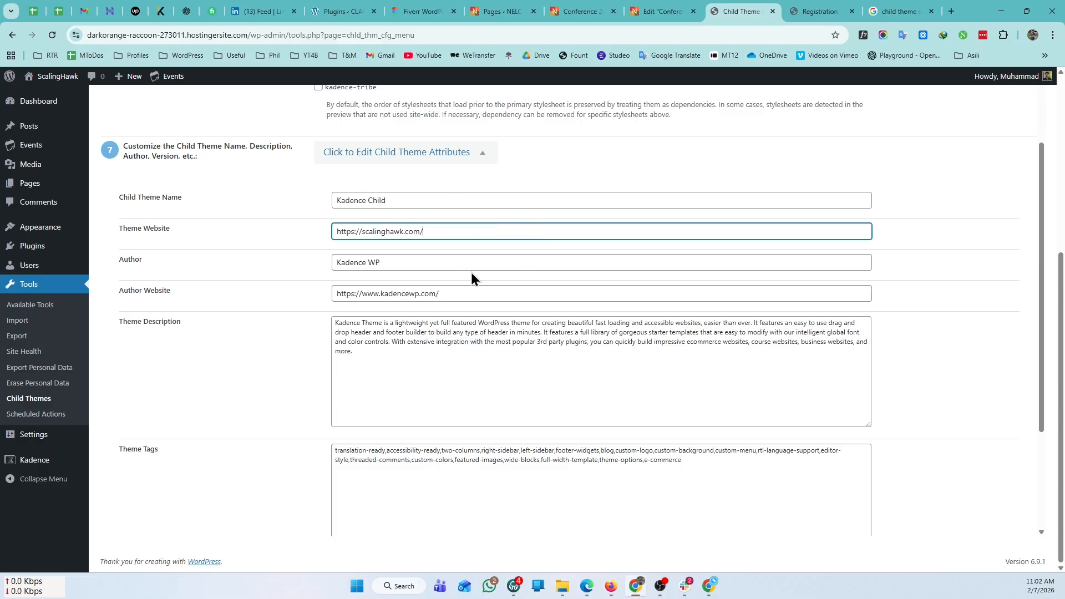
# Replace the child theme's author with the site developer's first name
pyautogui.click(468, 265)
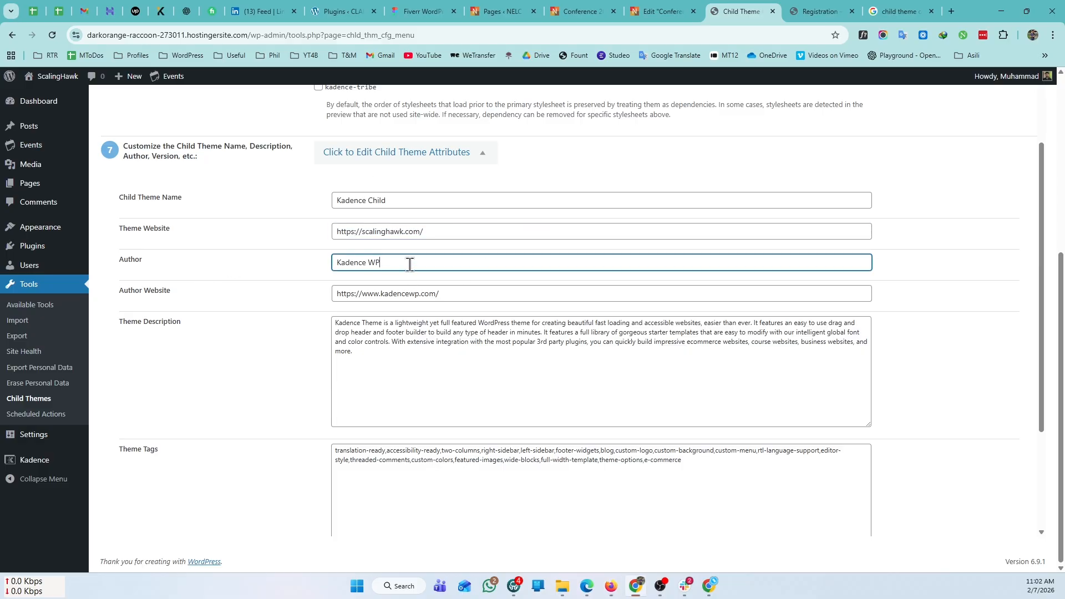
pyautogui.tripleClick(410, 264)
pyautogui.write('Muhammad')
pyautogui.tripleClick(459, 294)
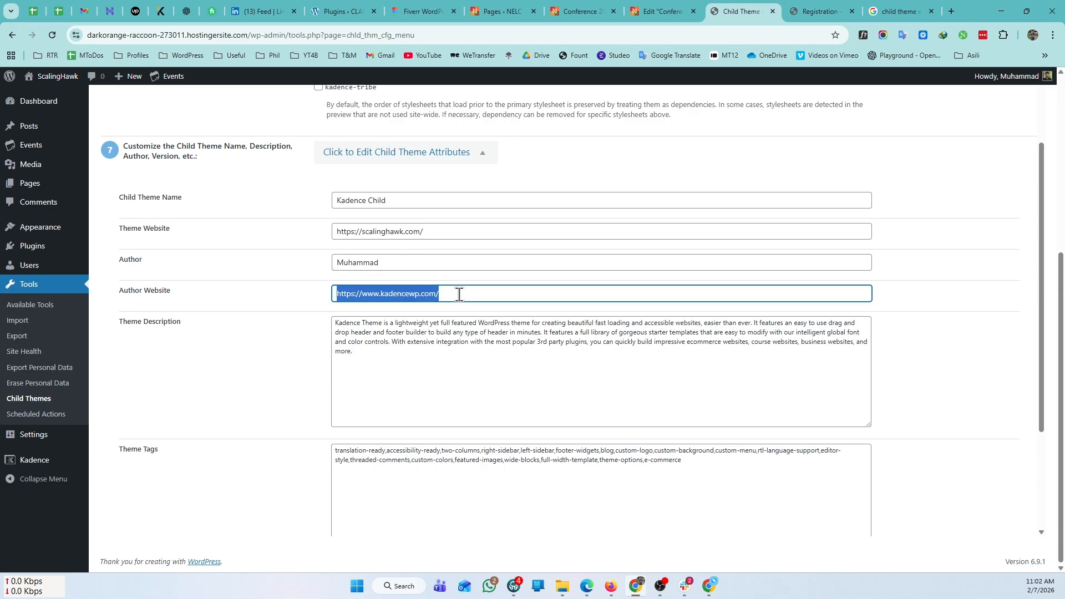
pyautogui.hotkey('alt', 'Tab')
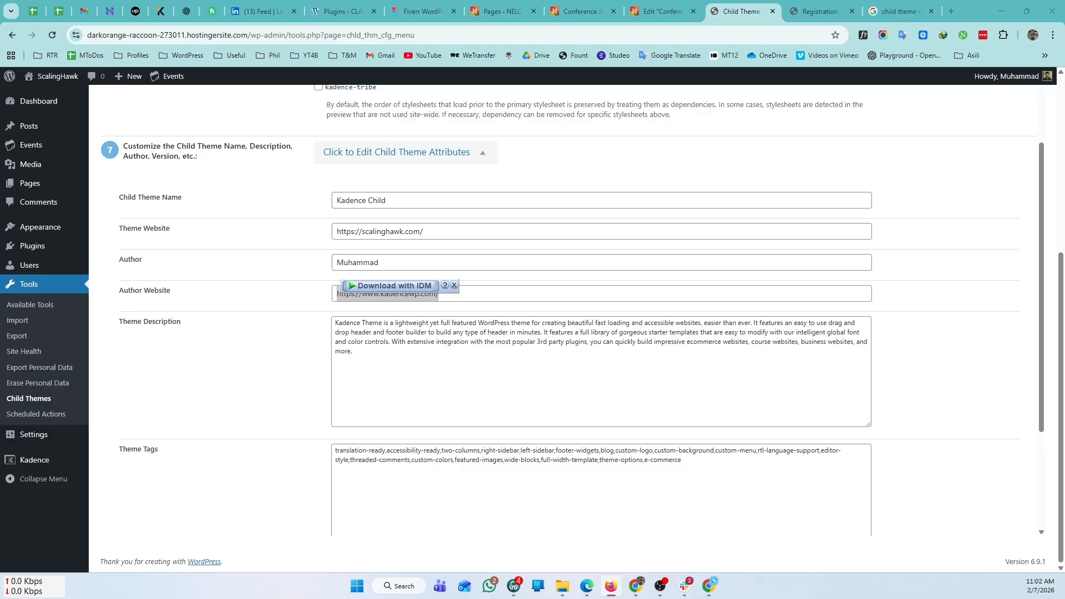
pyautogui.hotkey('alt', 'Tab')
pyautogui.write('https://scalinghawk.com/')
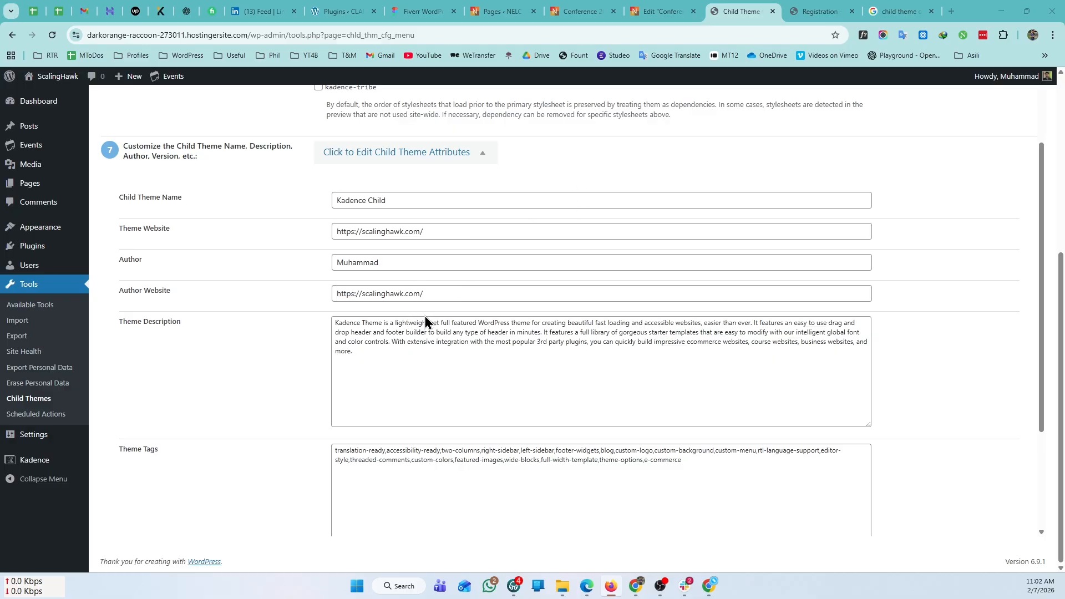
# Set the child theme's author website to the author's personal Framer site URL
pyautogui.tripleClick(452, 293)
pyautogui.write('https://muhammadaslam.framer.website/')
pyautogui.click(454, 359)
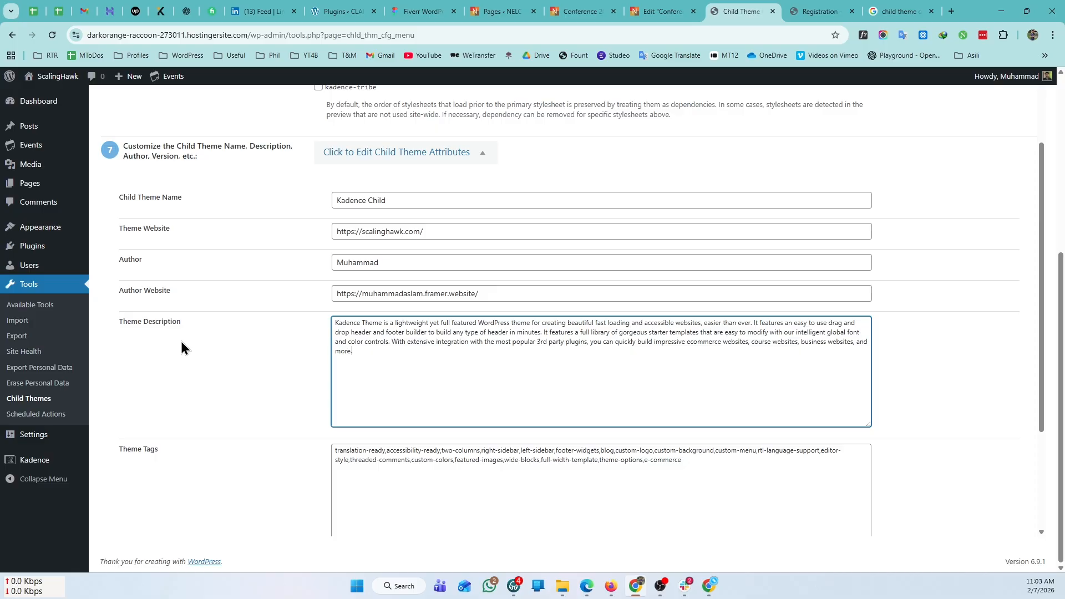
# Replace the child theme's description with "Child theme for Kadence."
pyautogui.moveTo(382, 375); pyautogui.dragTo(309, 327)
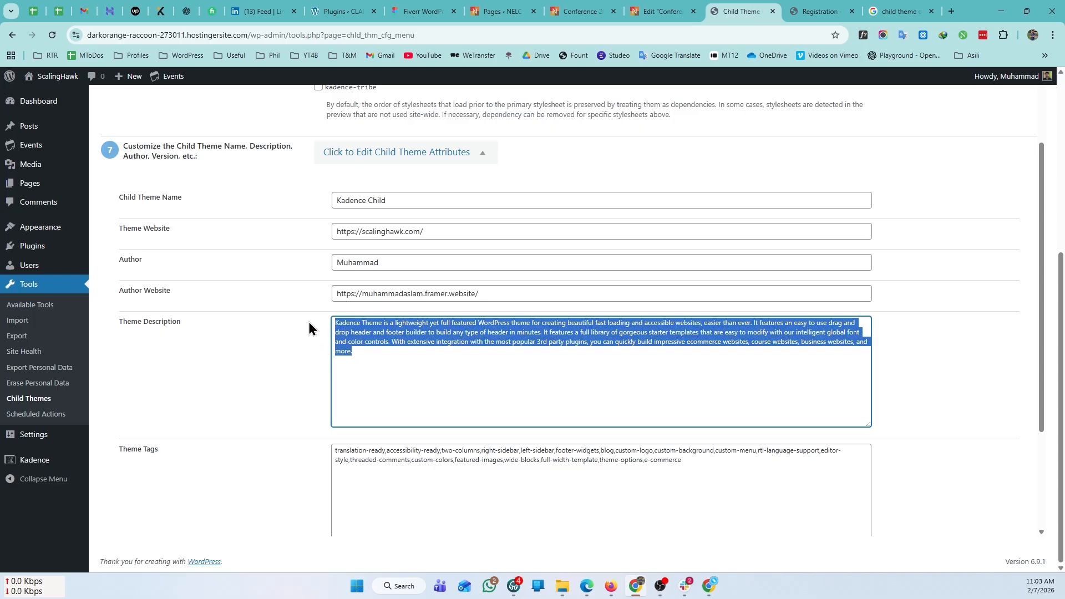
pyautogui.write('Chil')
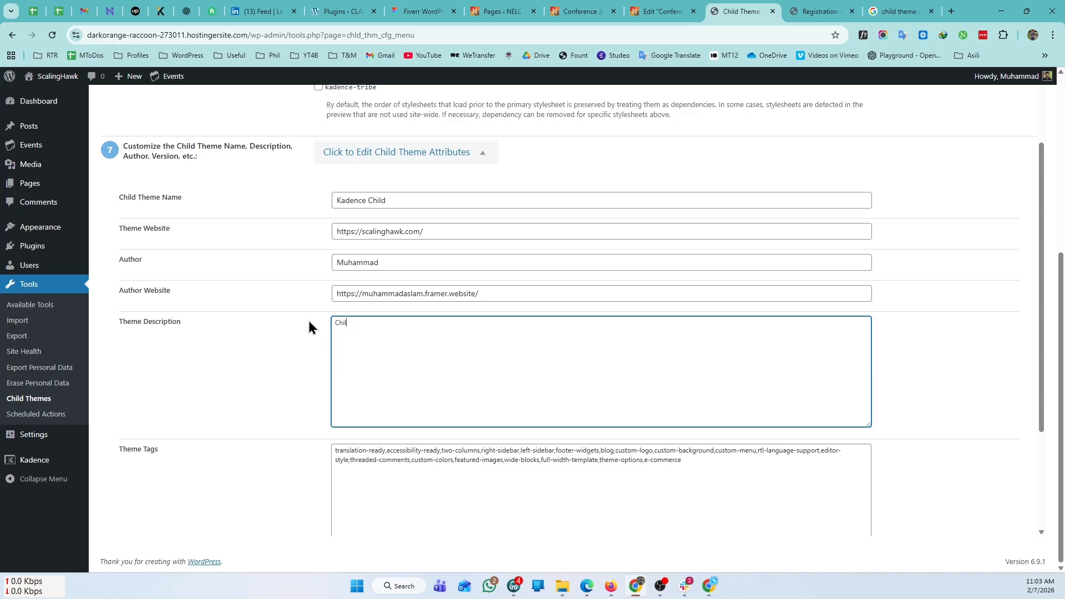
pyautogui.write('d theme for Kadence.')
# Clear all of the child theme's tags
pyautogui.scroll(-2, 401, 361)
pyautogui.click(410, 352)
pyautogui.hotkey('ctrl', 'a')
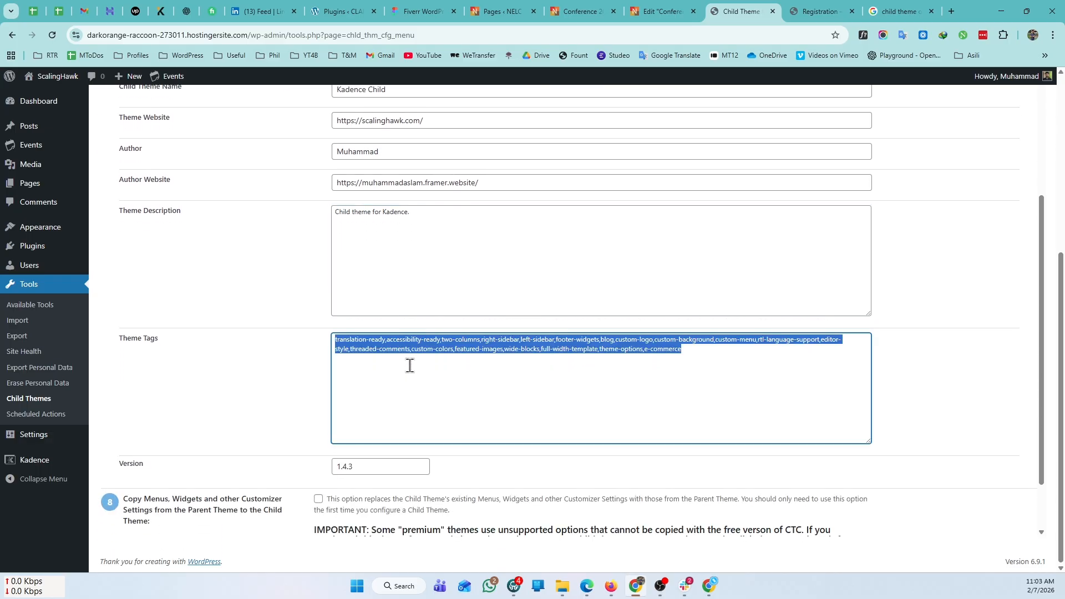
pyautogui.press('BackSpace')
pyautogui.scroll(-2, 410, 365)
pyautogui.press('Tab')
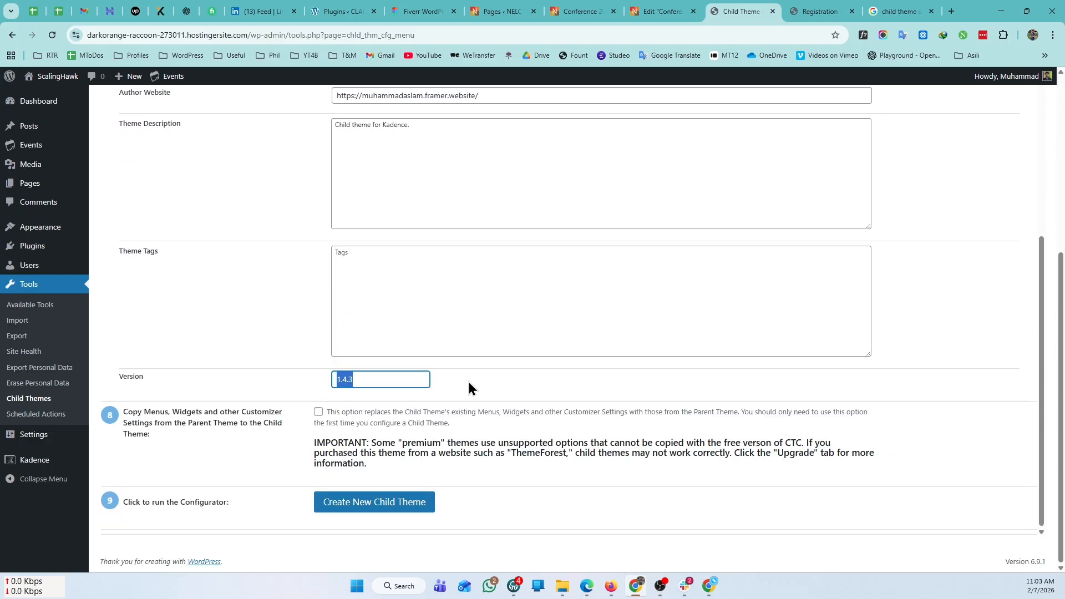
pyautogui.click(446, 331)
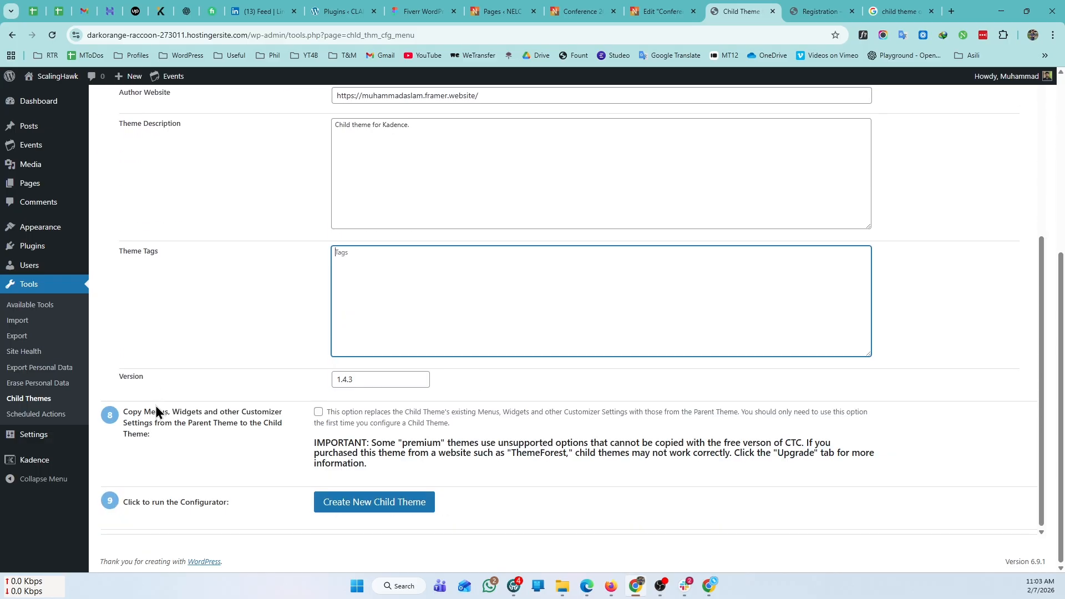
# Set the child theme version to 1.0.1 and enable copying the parent theme's menus, widgets and Customizer settings
pyautogui.click(345, 379)
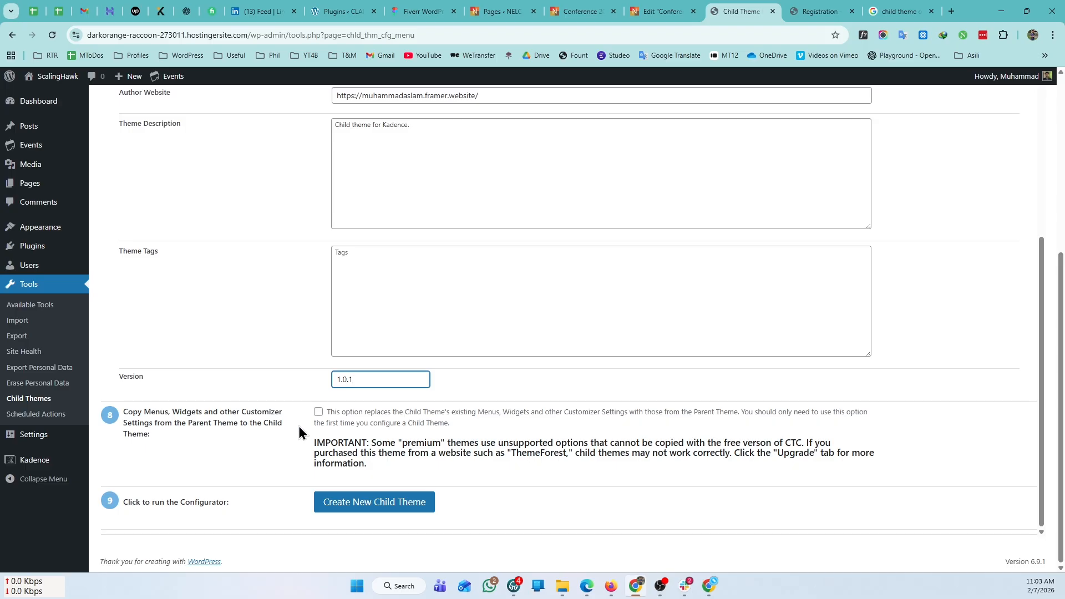
pyautogui.click(319, 416)
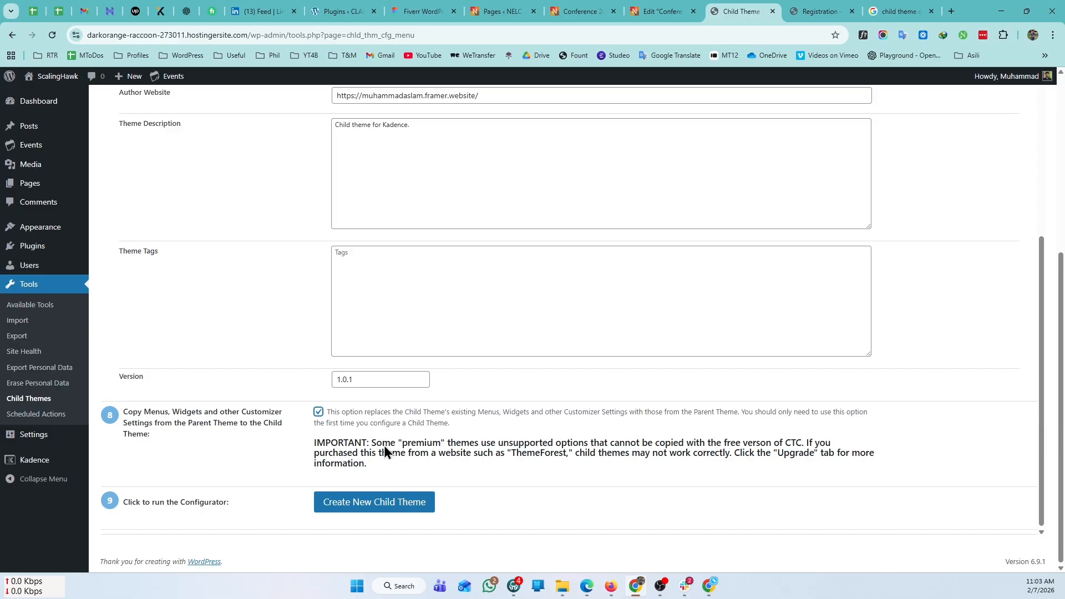
pyautogui.click(819, 11)
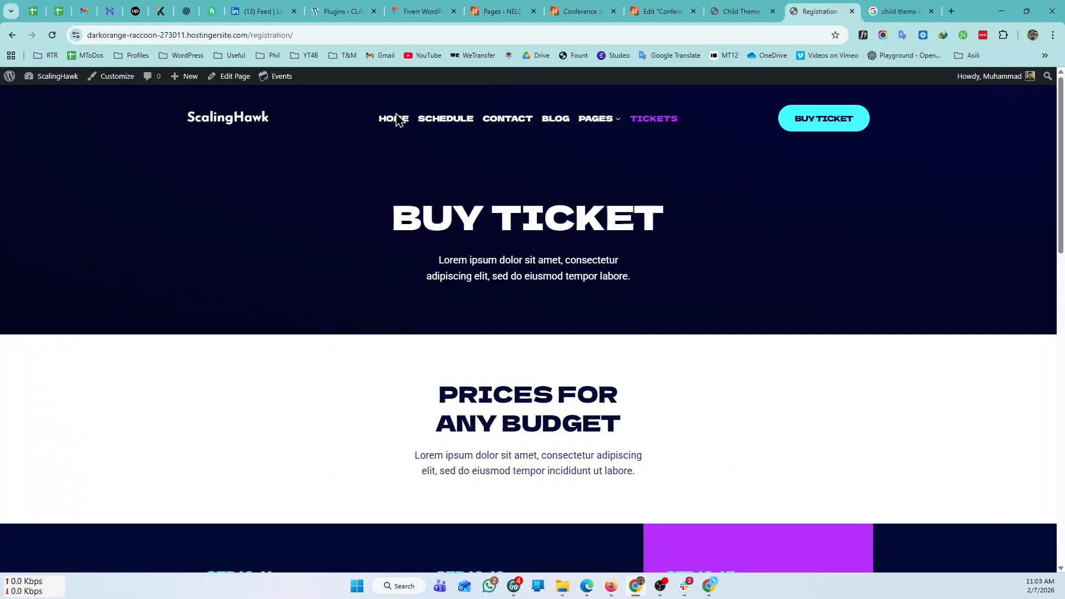
pyautogui.click(752, 11)
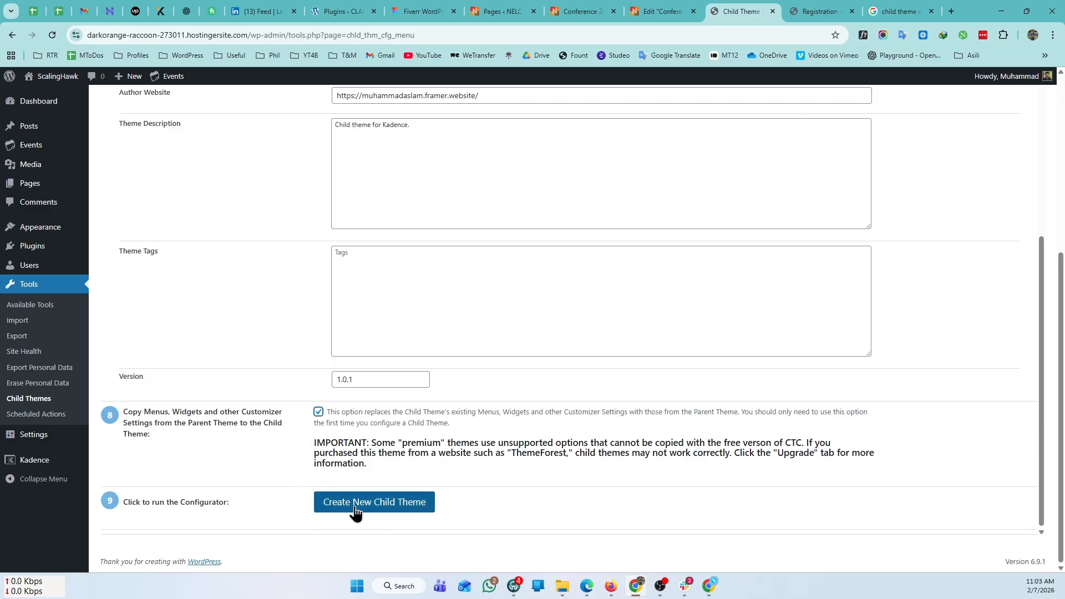
# Create the new child theme with these settings and close the Google search page about child themes
pyautogui.click(375, 515)
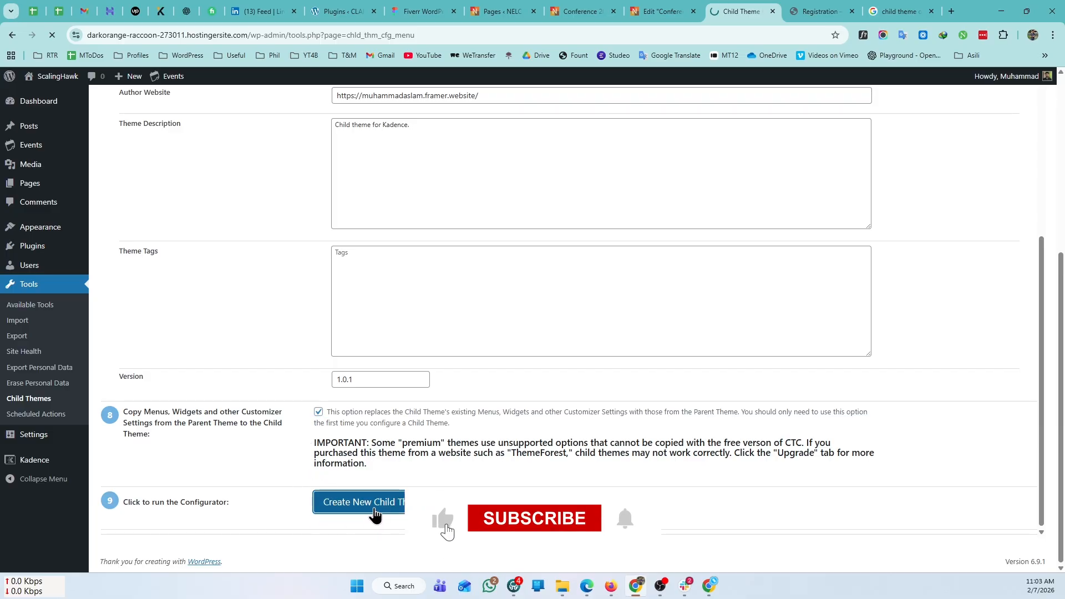
pyautogui.click(931, 11)
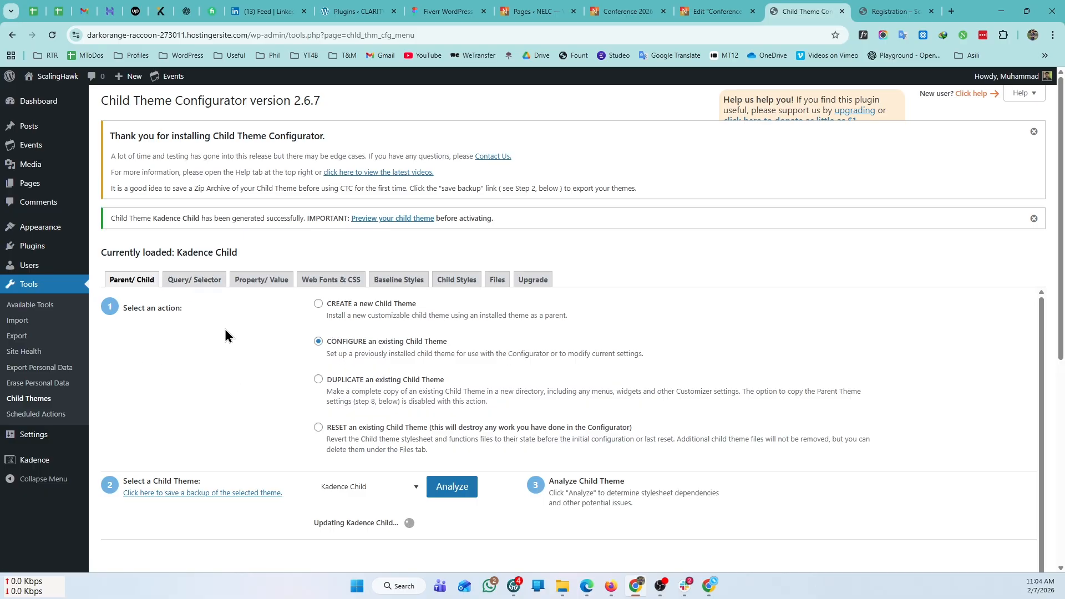
# Open the installed themes page in a separate browser tab and show the Kadence Child theme's details
pyautogui.moveTo(50, 230)
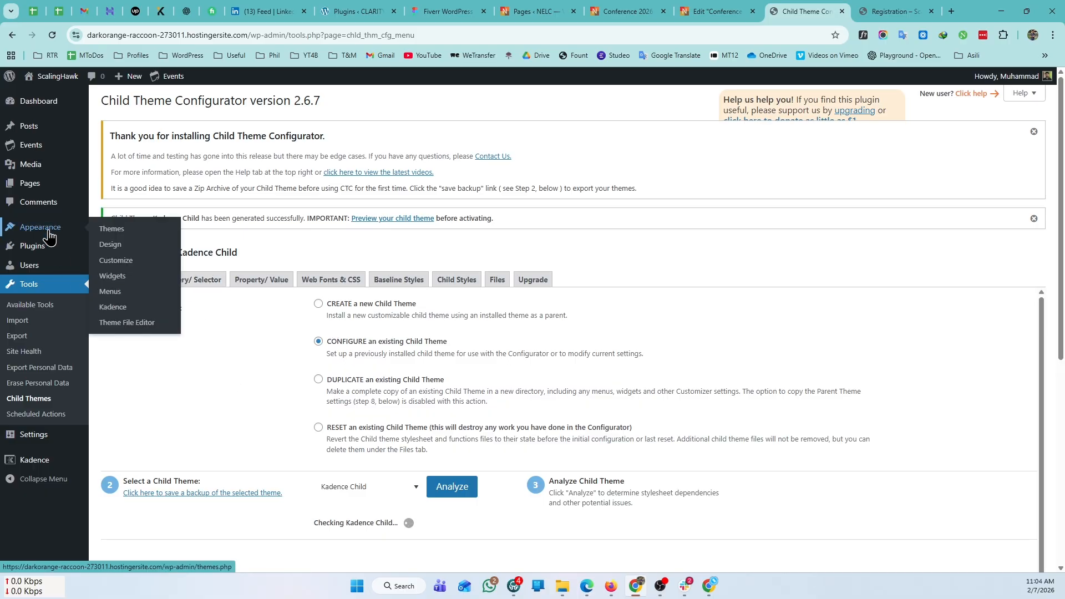
pyautogui.rightClick(108, 233)
pyautogui.click(145, 242)
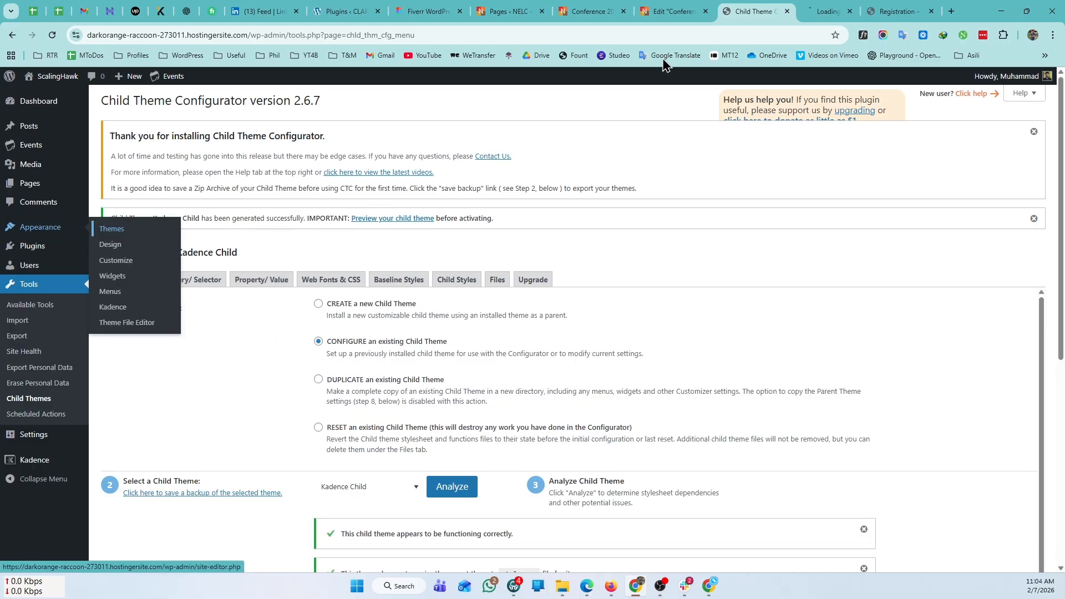
pyautogui.click(815, 11)
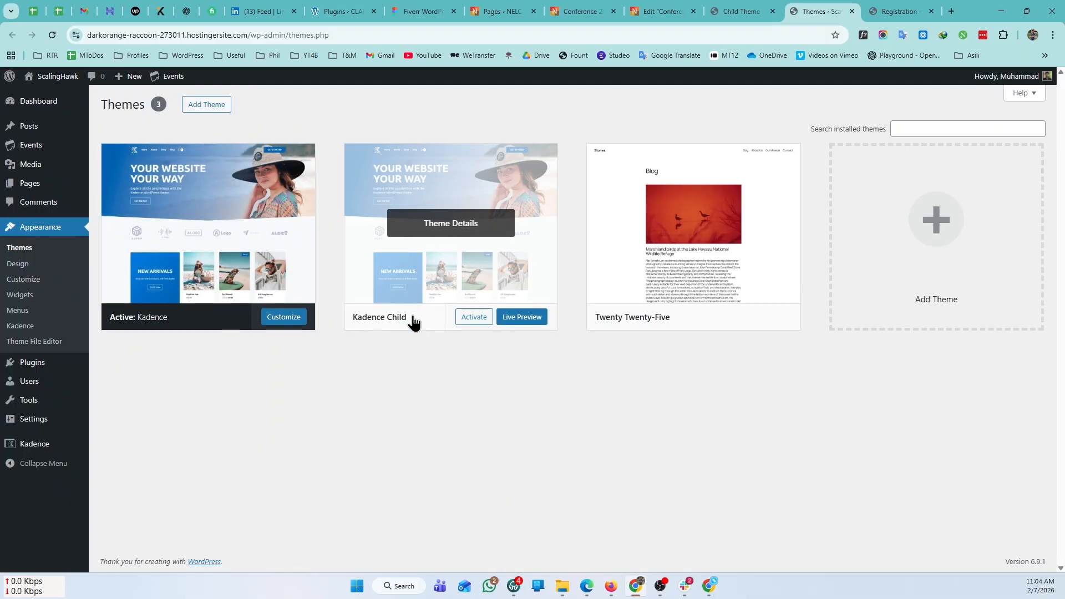
pyautogui.click(450, 227)
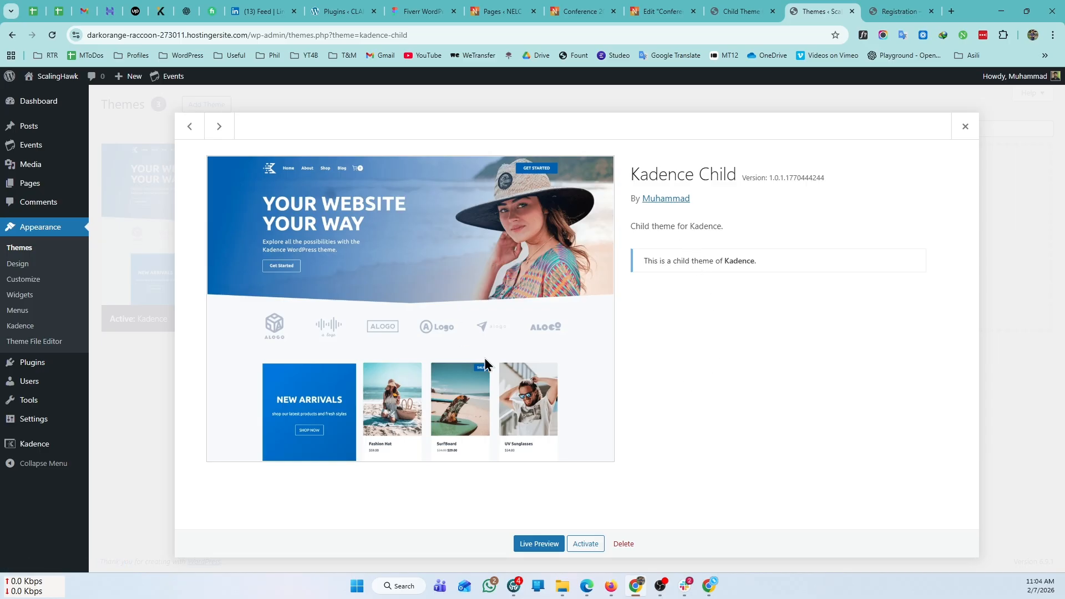
# Preview the site live with Kadence Child, look through the home page, and activate and publish the theme
pyautogui.click(531, 548)
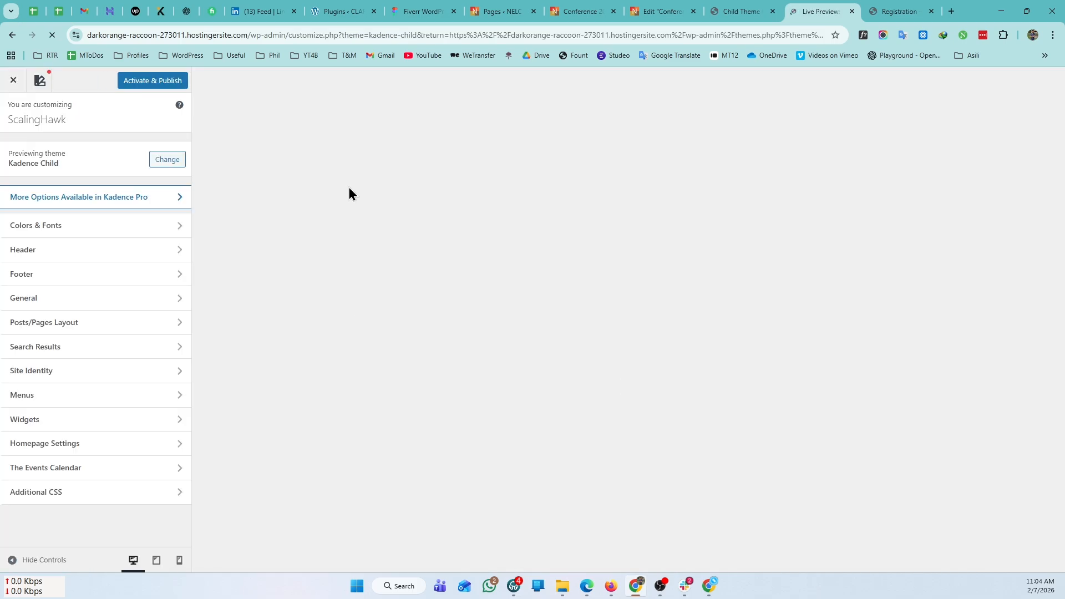
pyautogui.scroll(-9, 533, 266)
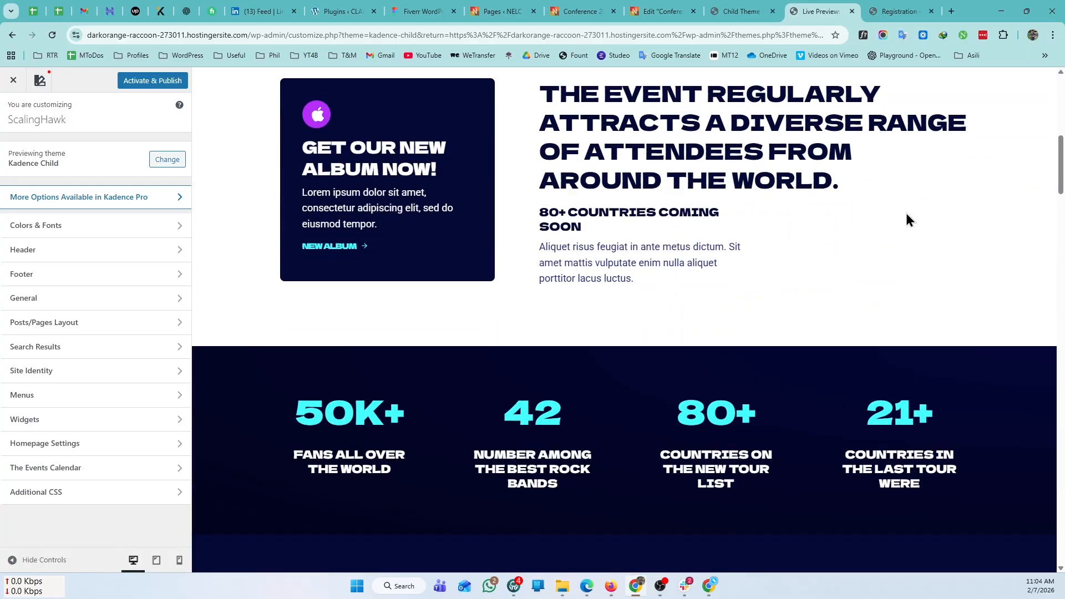
pyautogui.moveTo(1060, 165); pyautogui.dragTo(1060, 104)
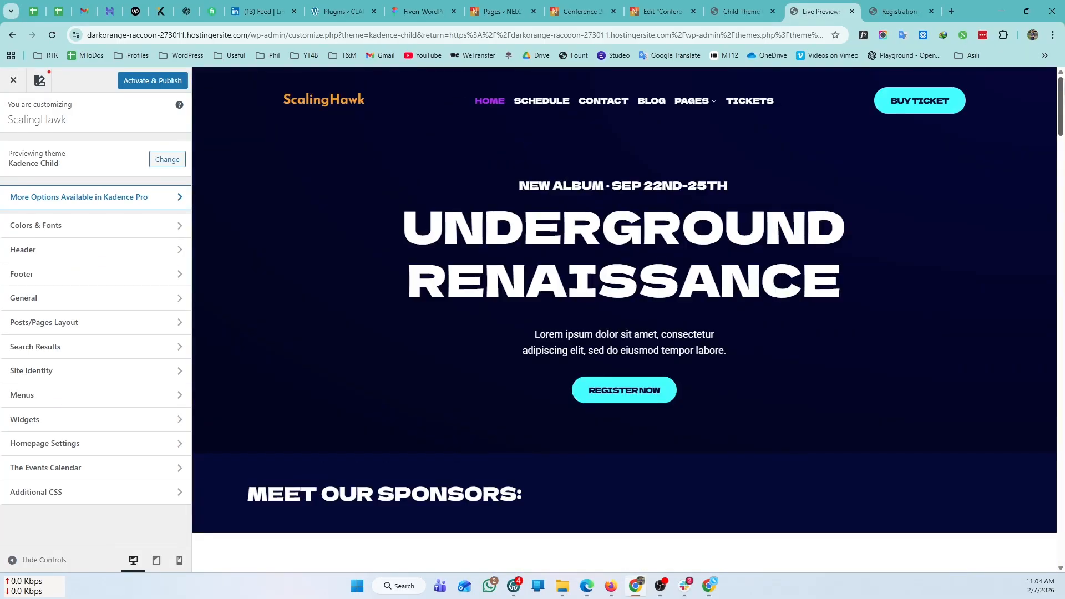
pyautogui.click(137, 85)
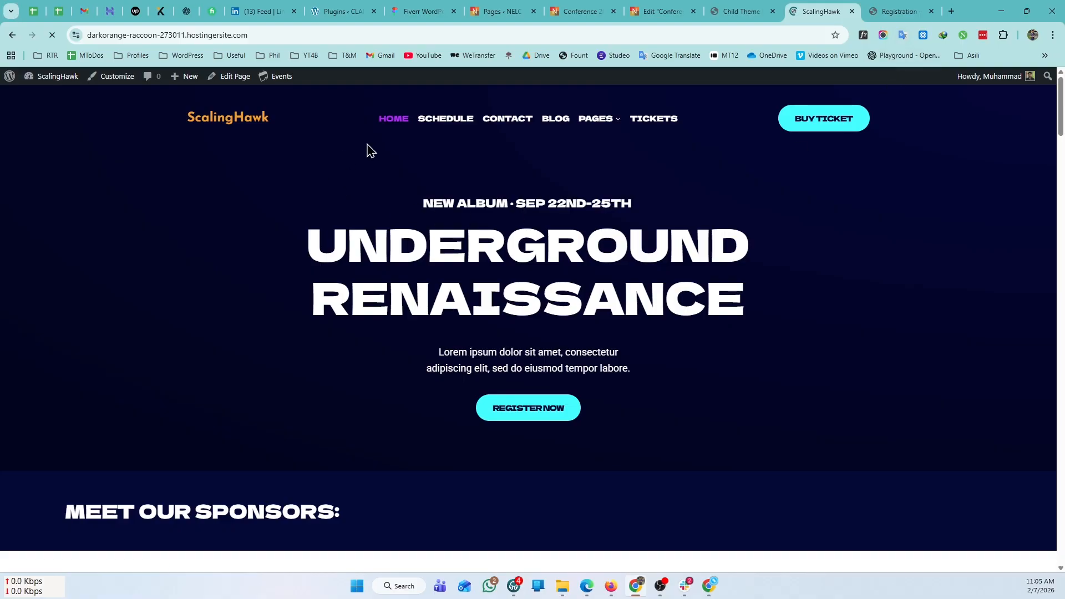
# Examine the published home page and Schedule page to check how the site looks with the child theme active
pyautogui.scroll(-5, 369, 150)
pyautogui.moveTo(1060, 166); pyautogui.dragTo(1060, 138)
pyautogui.scroll(4, 528, 319)
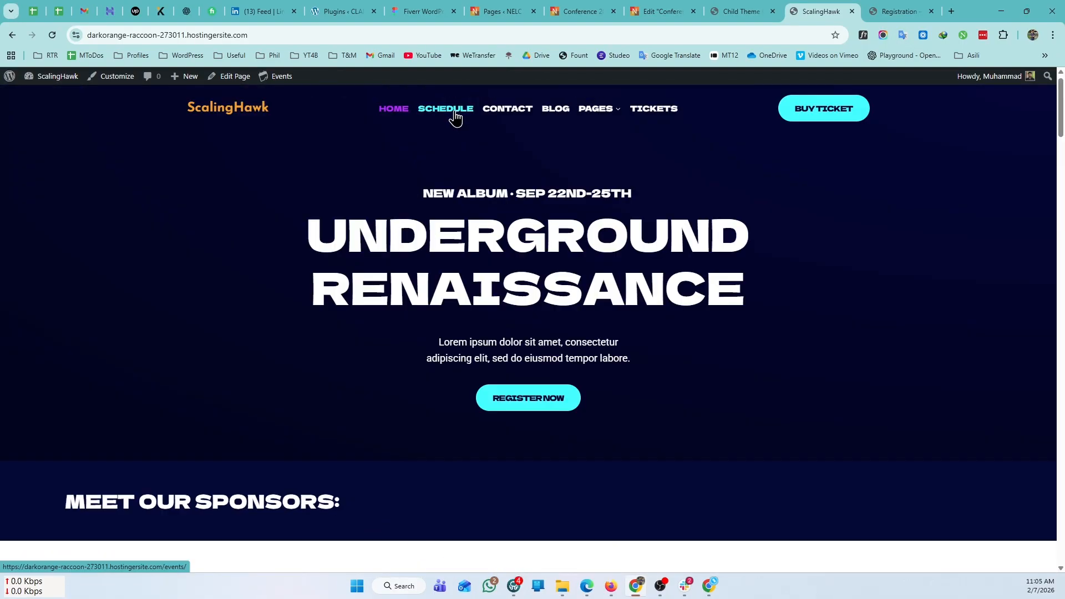
pyautogui.click(454, 113)
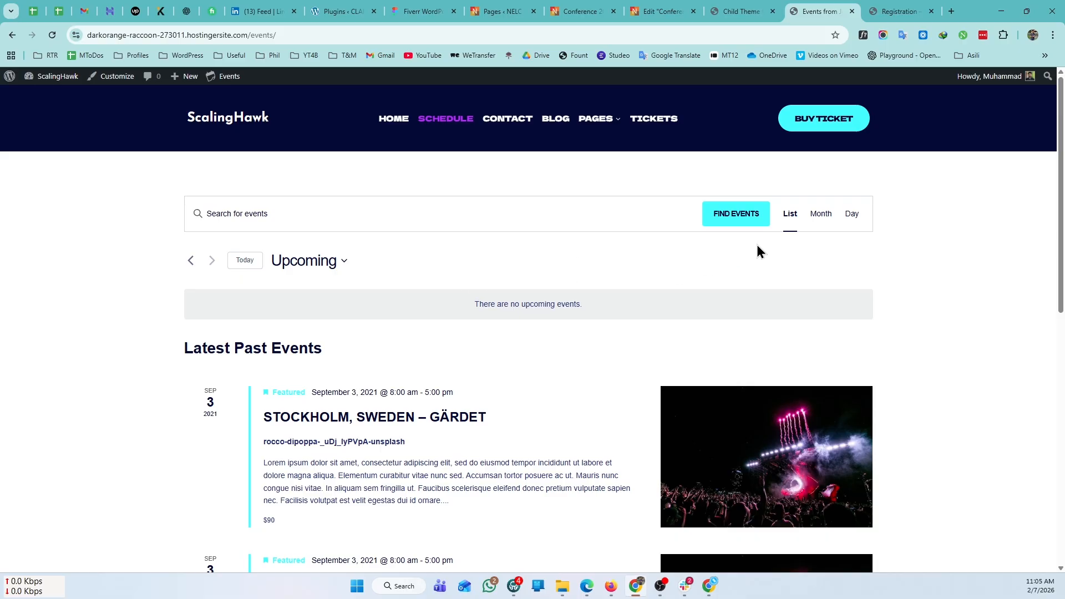
pyautogui.moveTo(595, 125)
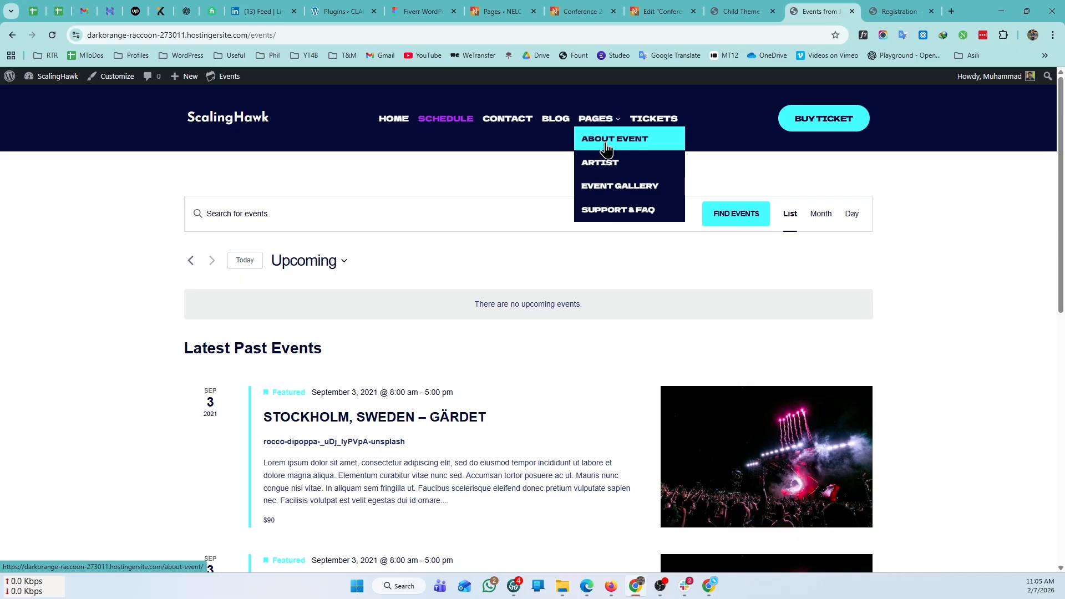
pyautogui.click(731, 8)
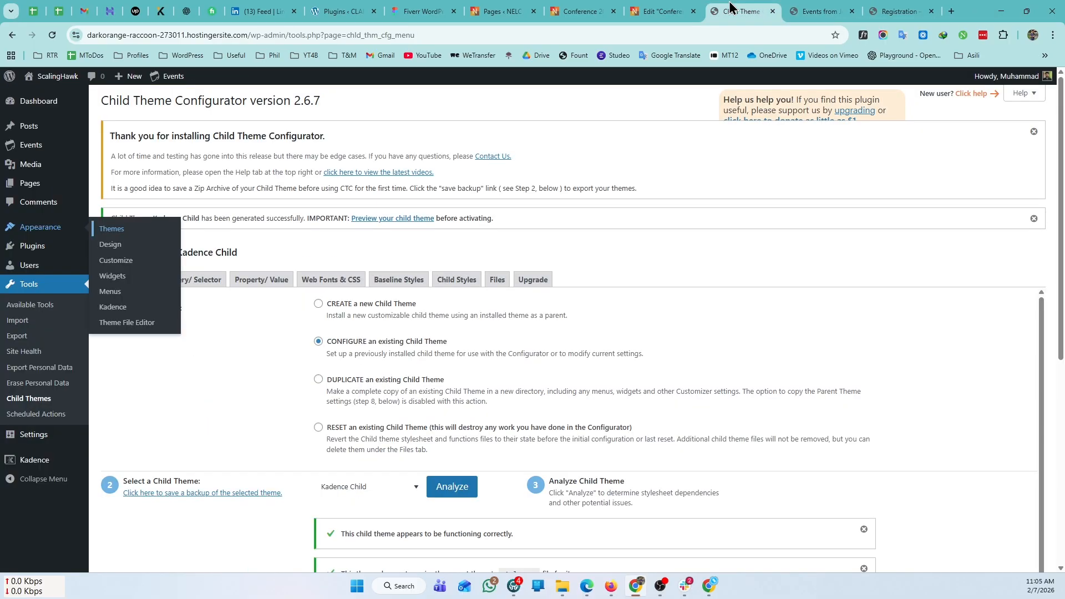
pyautogui.click(825, 8)
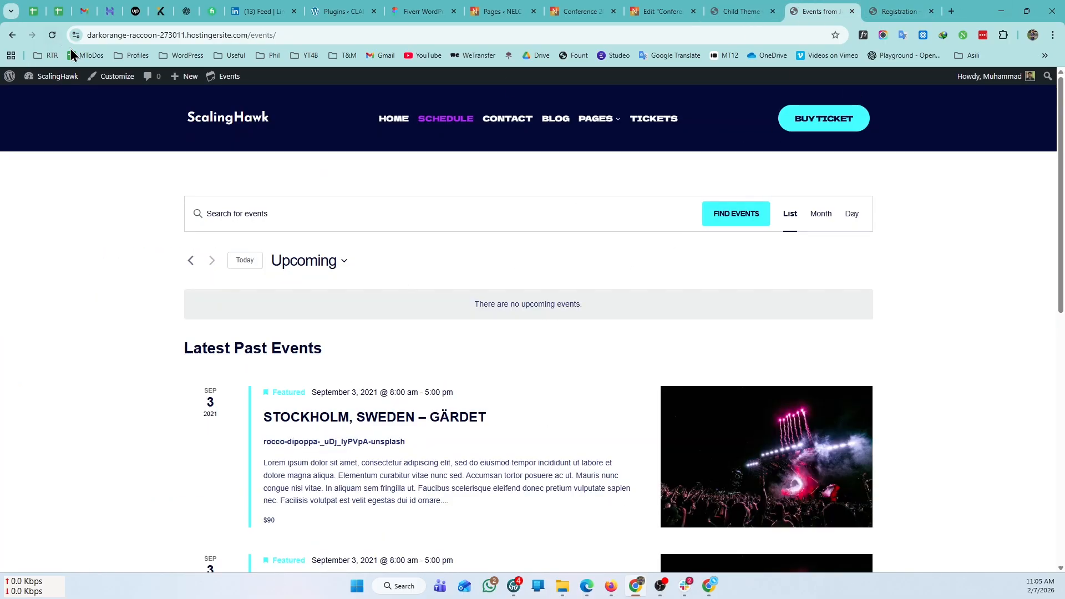
# Go back to the installed themes page and open the active child theme's style.css in the Theme File Editor
pyautogui.moveTo(67, 79)
pyautogui.click(51, 149)
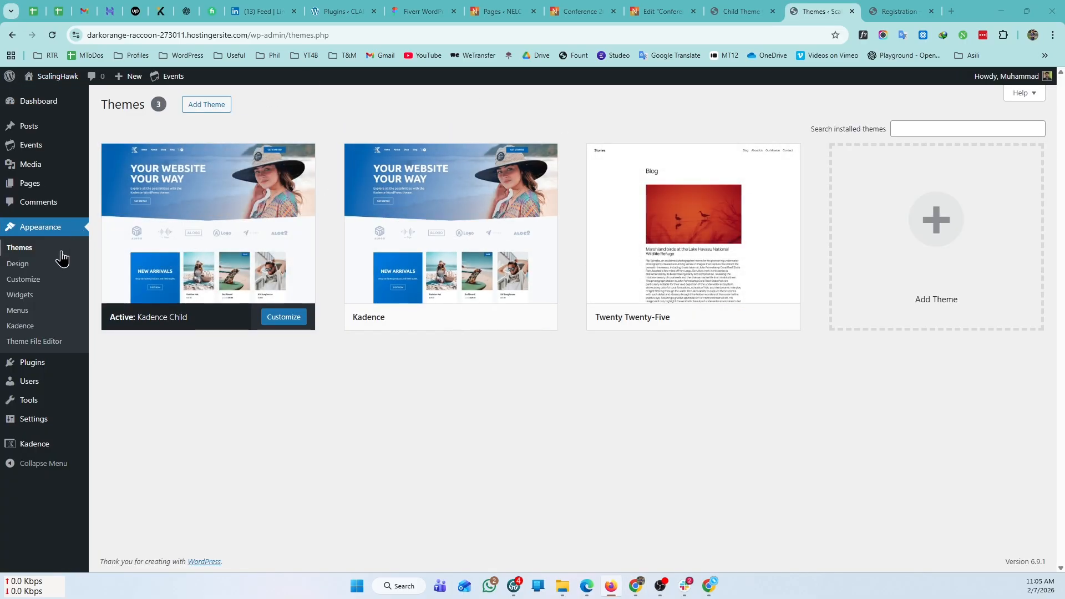
pyautogui.click(42, 345)
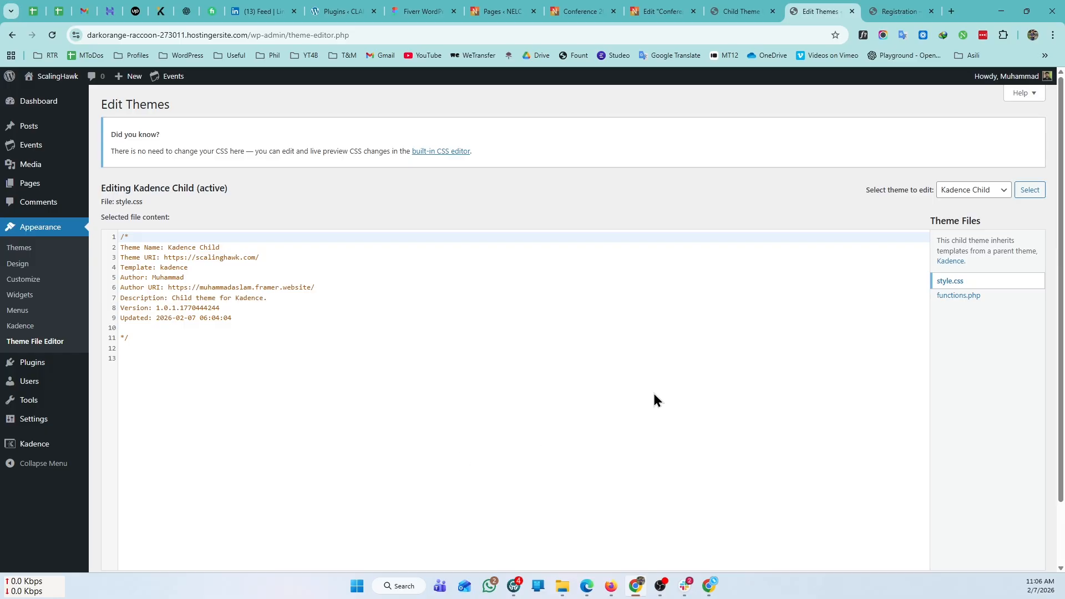
# Return to the Child Theme Configurator and show the parent theme's template files for Kadence Child
pyautogui.moveTo(40, 401)
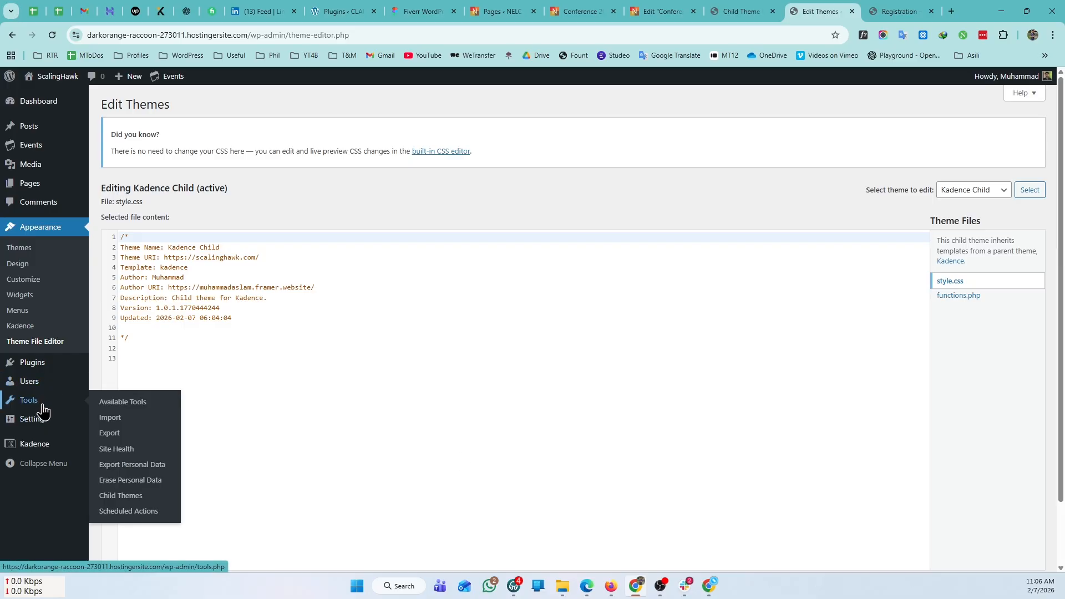
pyautogui.click(123, 502)
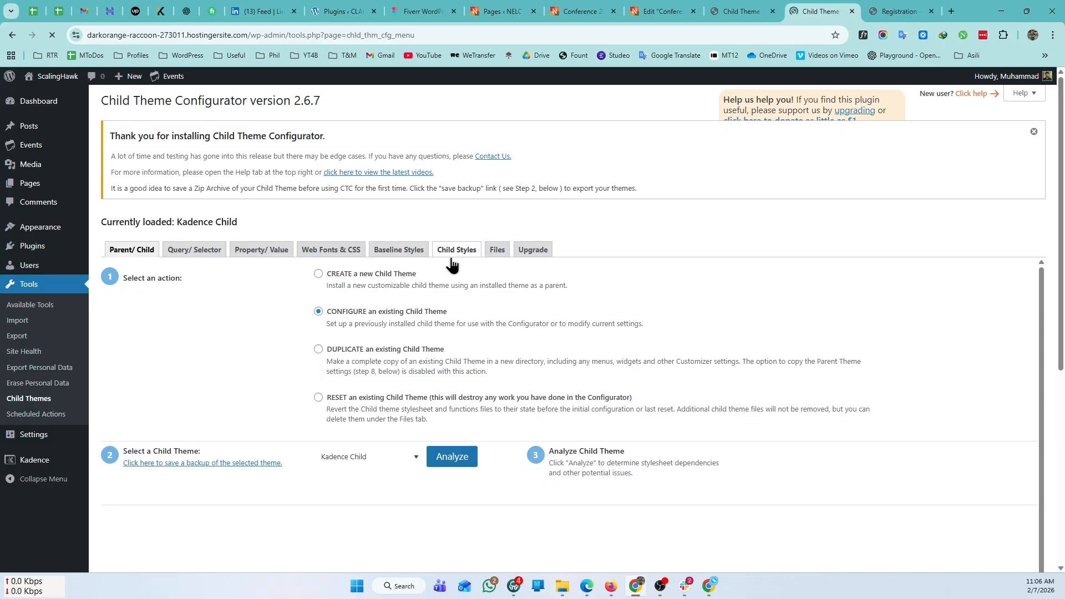
pyautogui.click(497, 252)
pyautogui.scroll(-2, 254, 330)
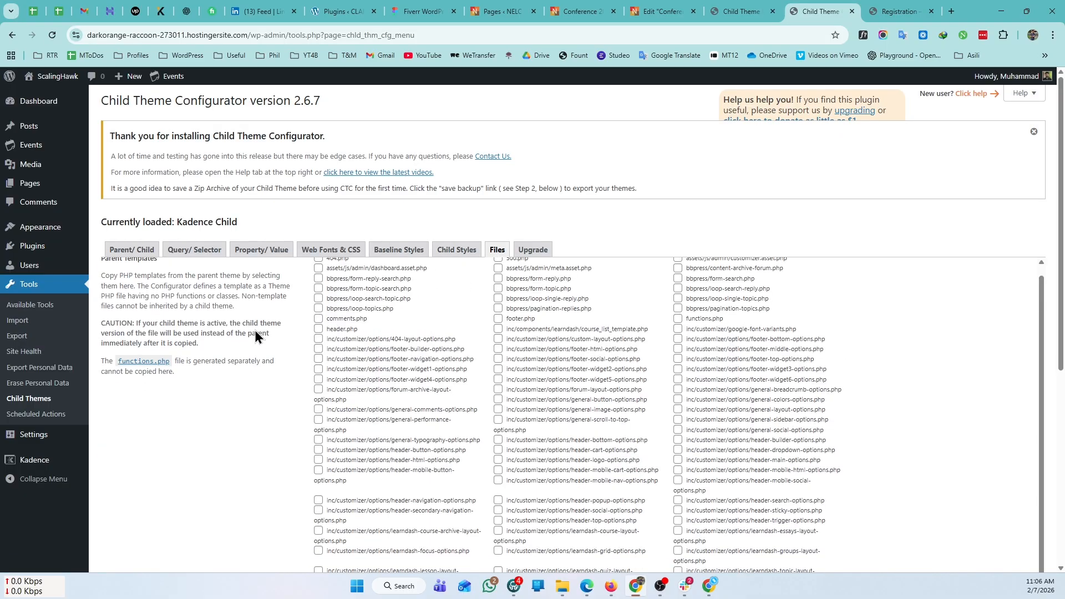
pyautogui.scroll(2, 254, 327)
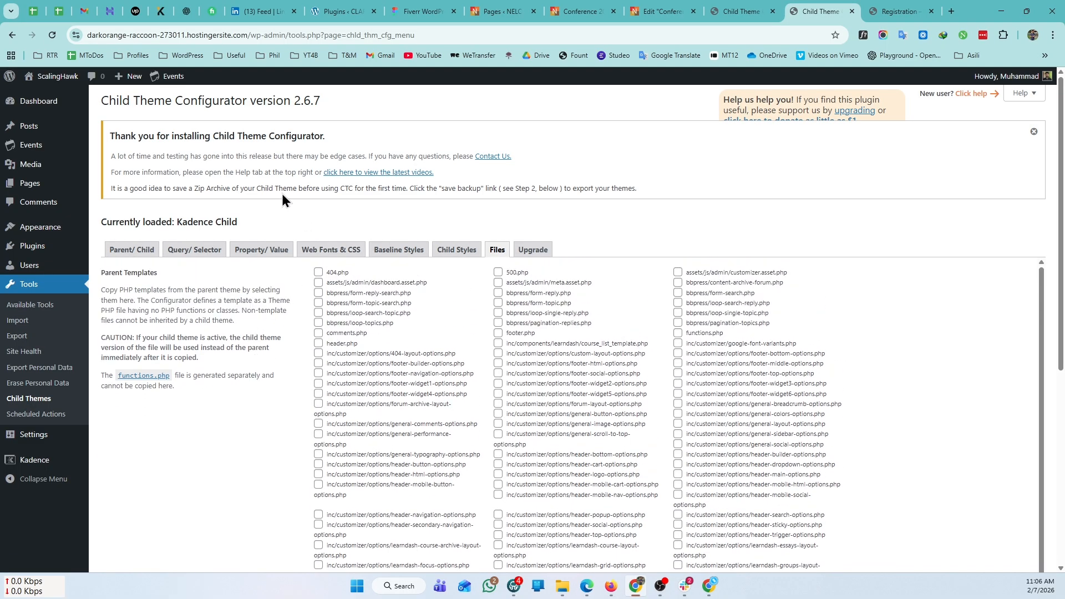
pyautogui.scroll(-2, 281, 191)
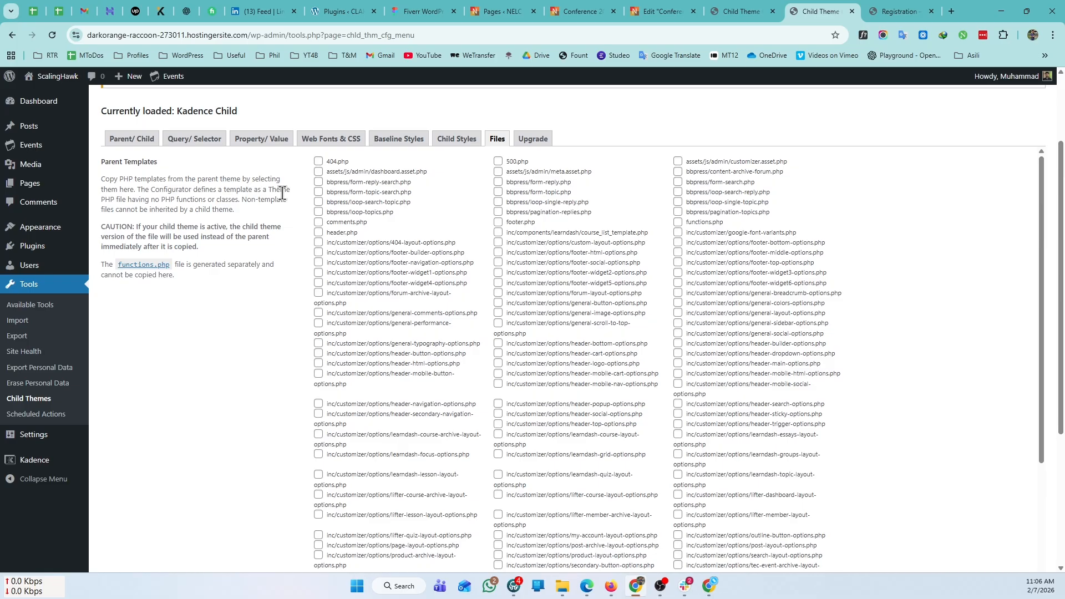
# Copy the parent templates header.php and footer.php to the child theme and check the child theme's file list
pyautogui.click(319, 233)
pyautogui.click(499, 224)
pyautogui.scroll(-6, 260, 309)
pyautogui.scroll(-4, 259, 306)
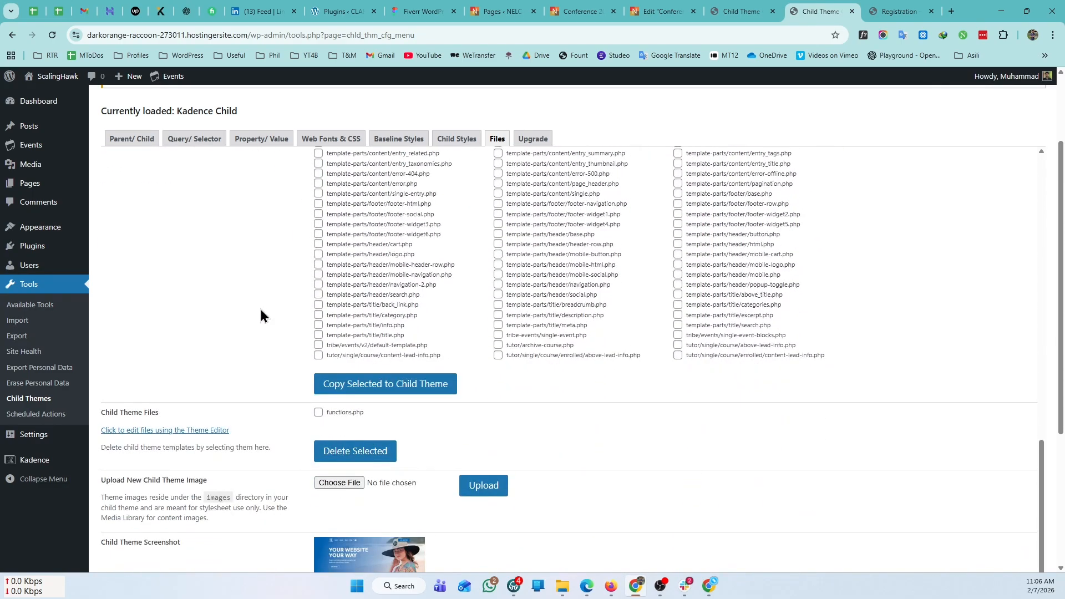
pyautogui.scroll(-2, 277, 364)
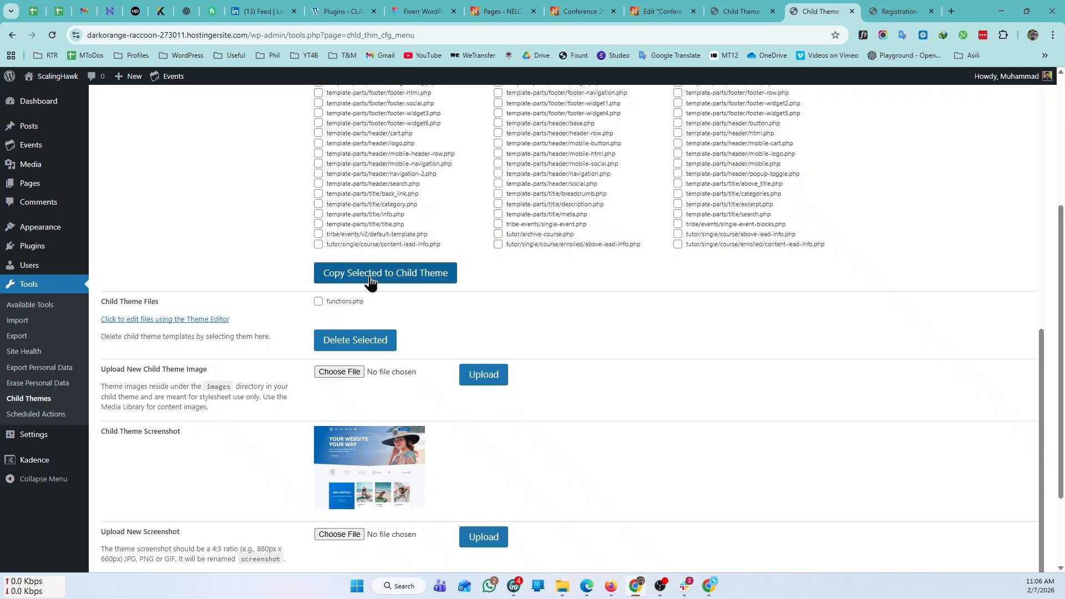
pyautogui.click(391, 281)
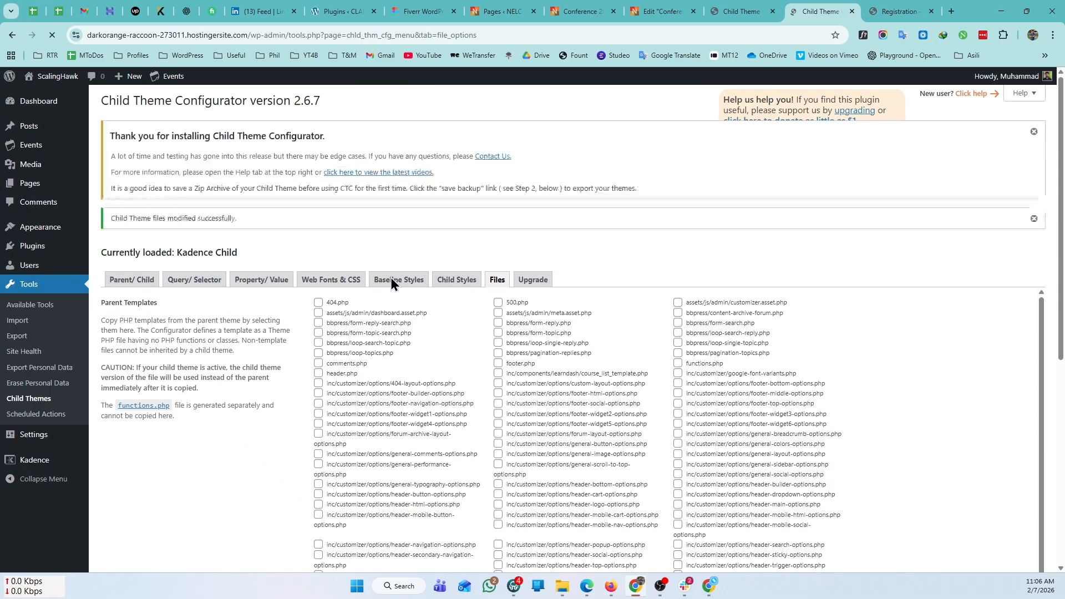
pyautogui.scroll(-10, 530, 192)
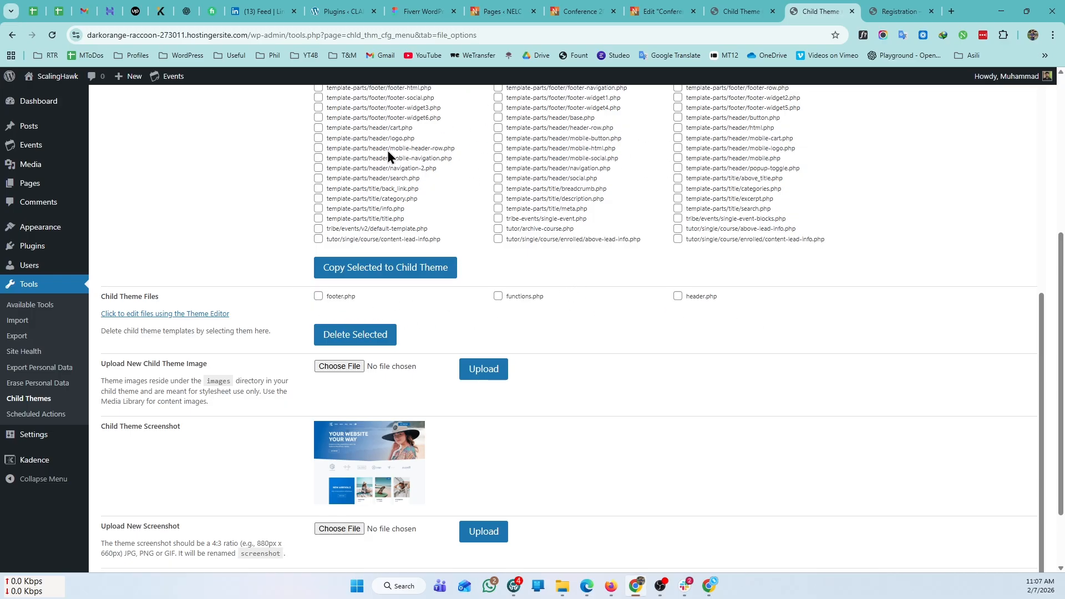
# Open the Theme File Editor for Kadence Child and examine the code in its functions.php file
pyautogui.click(763, 10)
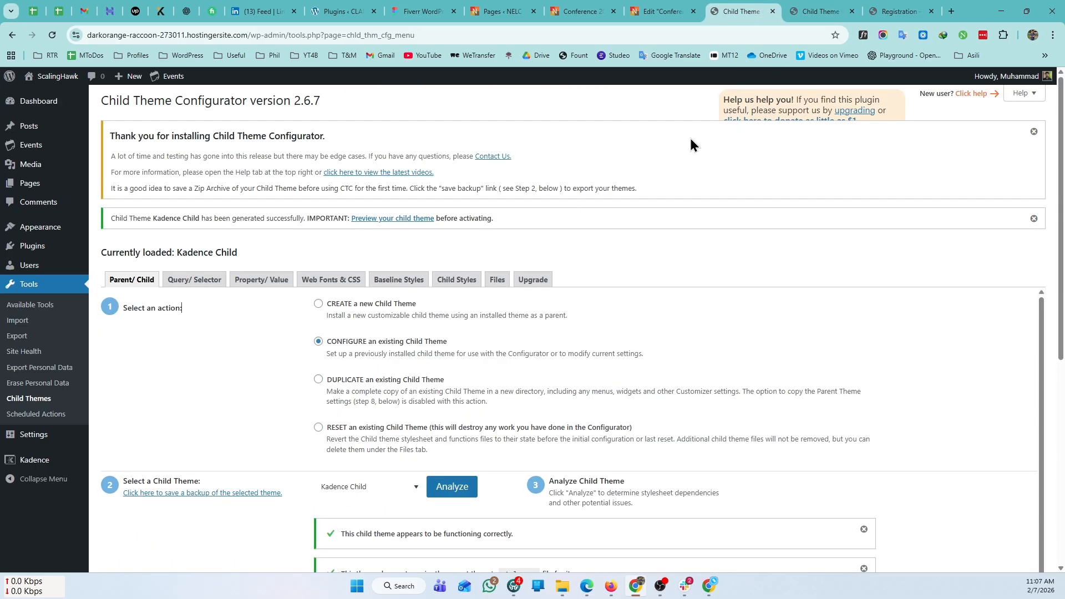
pyautogui.click(910, 11)
pyautogui.moveTo(50, 76)
pyautogui.click(43, 129)
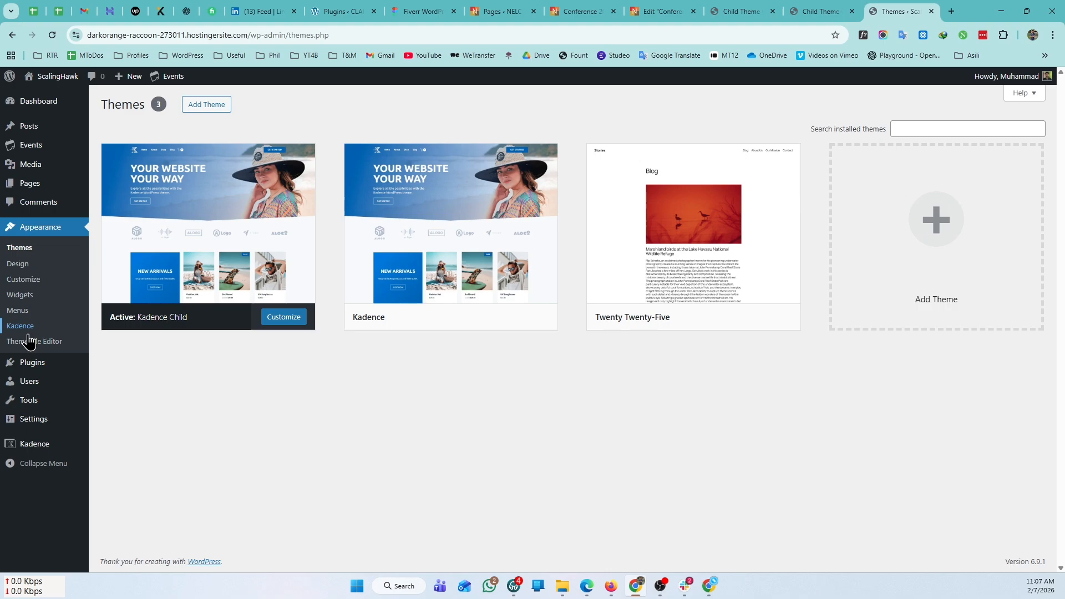
pyautogui.click(29, 342)
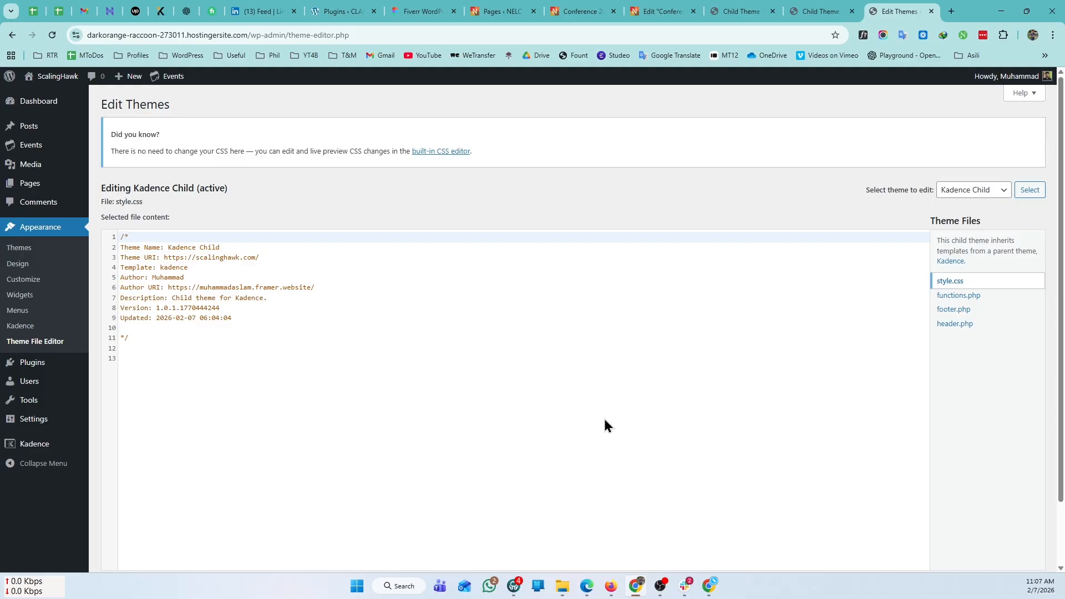
pyautogui.click(953, 295)
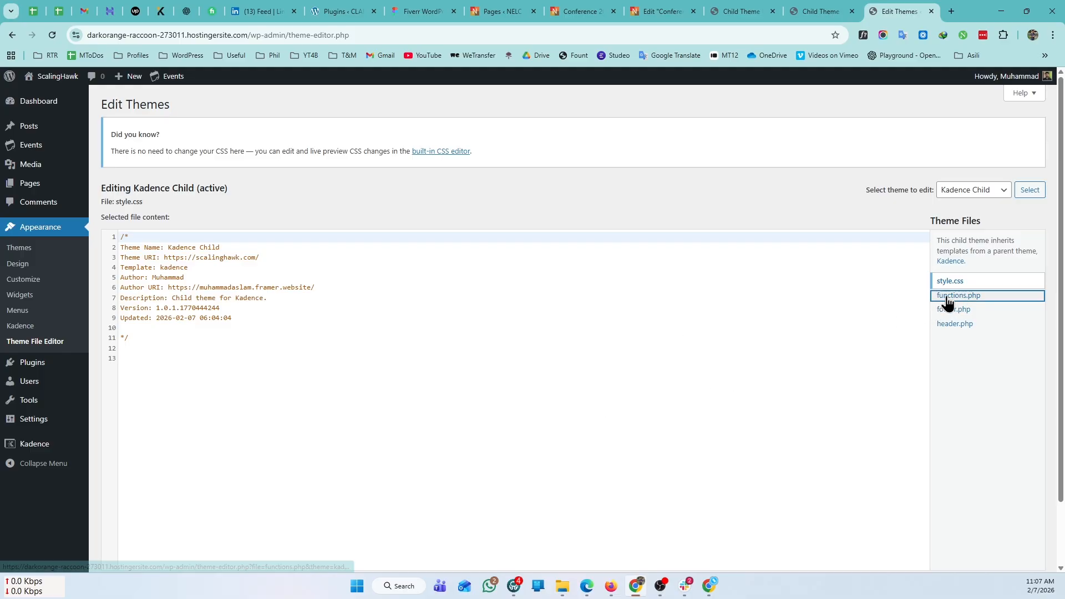
pyautogui.scroll(-2, 352, 300)
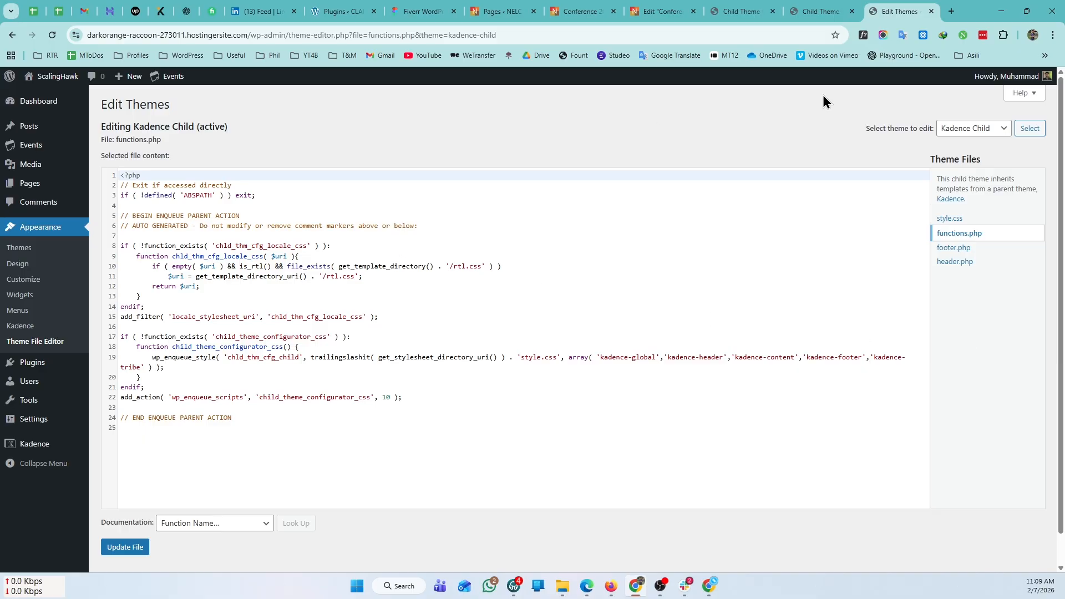
# Return to the Child Theme Configurator's file options and read the ratio, size and naming requirements for a new theme screenshot
pyautogui.click(32, 249)
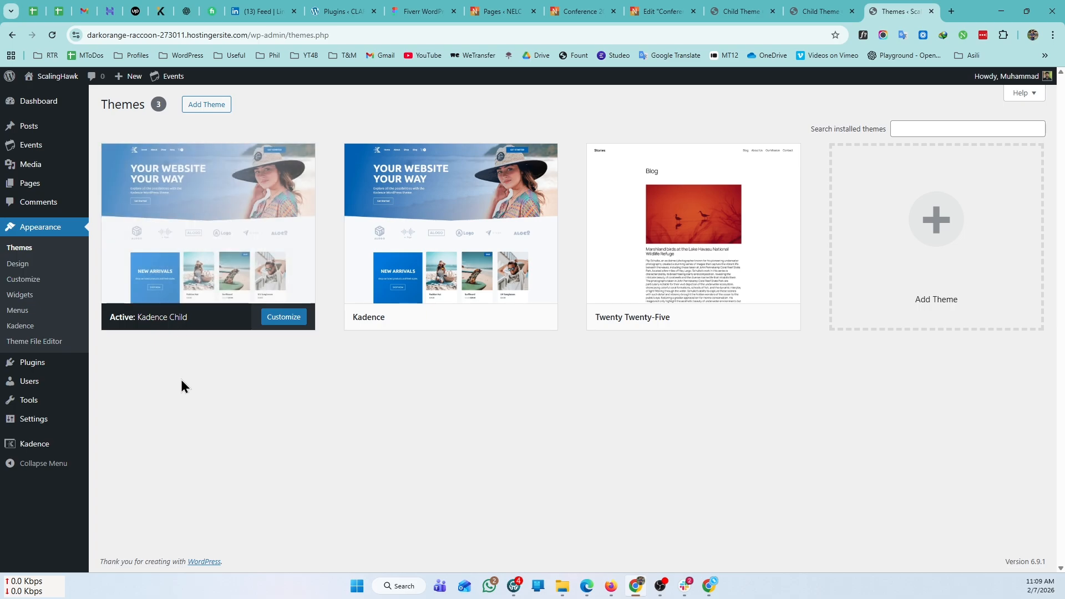
pyautogui.moveTo(44, 407)
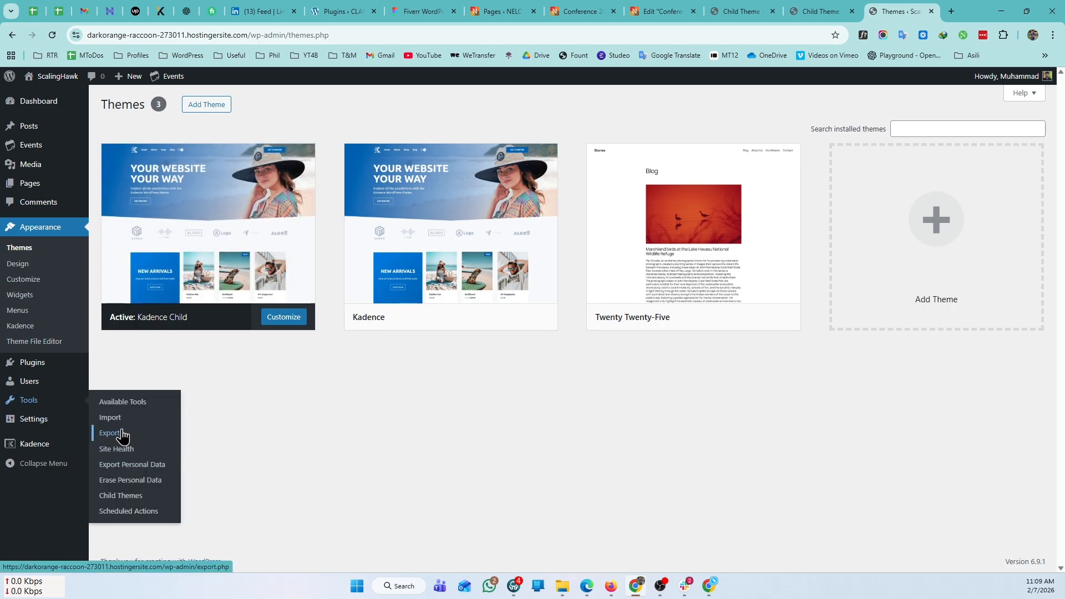
pyautogui.click(123, 495)
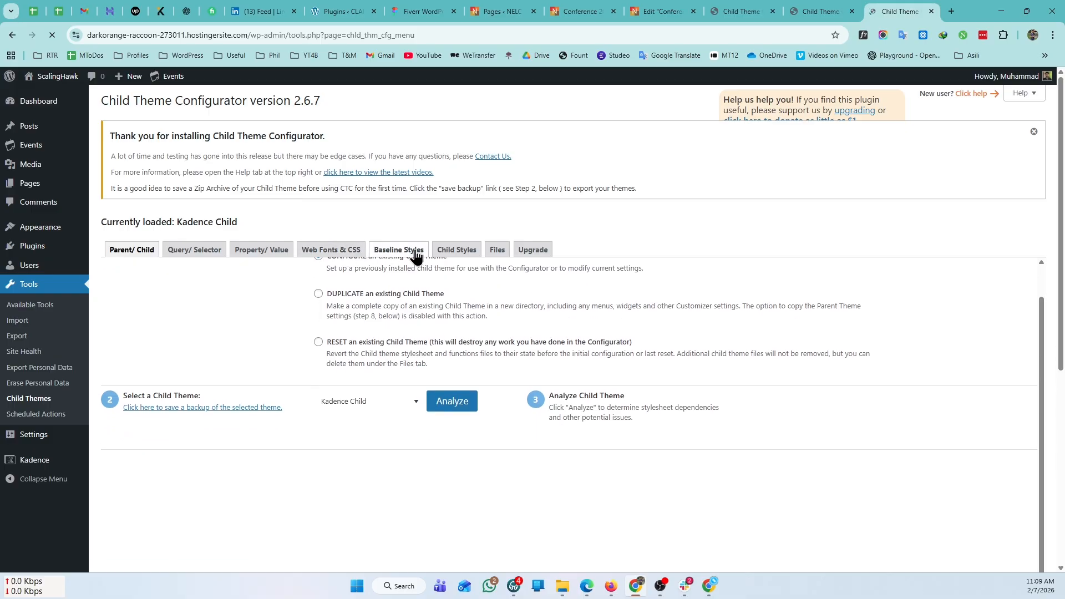
pyautogui.click(493, 256)
pyautogui.scroll(-20, 206, 288)
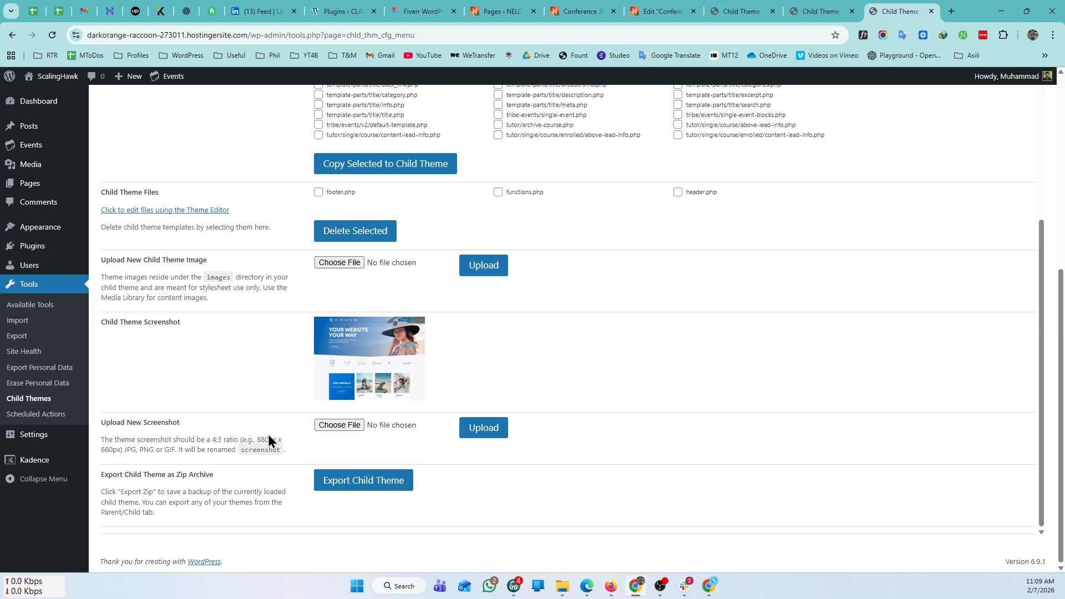
pyautogui.moveTo(212, 440); pyautogui.dragTo(239, 439)
pyautogui.click(216, 452)
pyautogui.moveTo(239, 451); pyautogui.dragTo(281, 452)
pyautogui.click(318, 439)
# Upload screenshot.png from the Downloads folder as the child theme's new screenshot
pyautogui.click(340, 425)
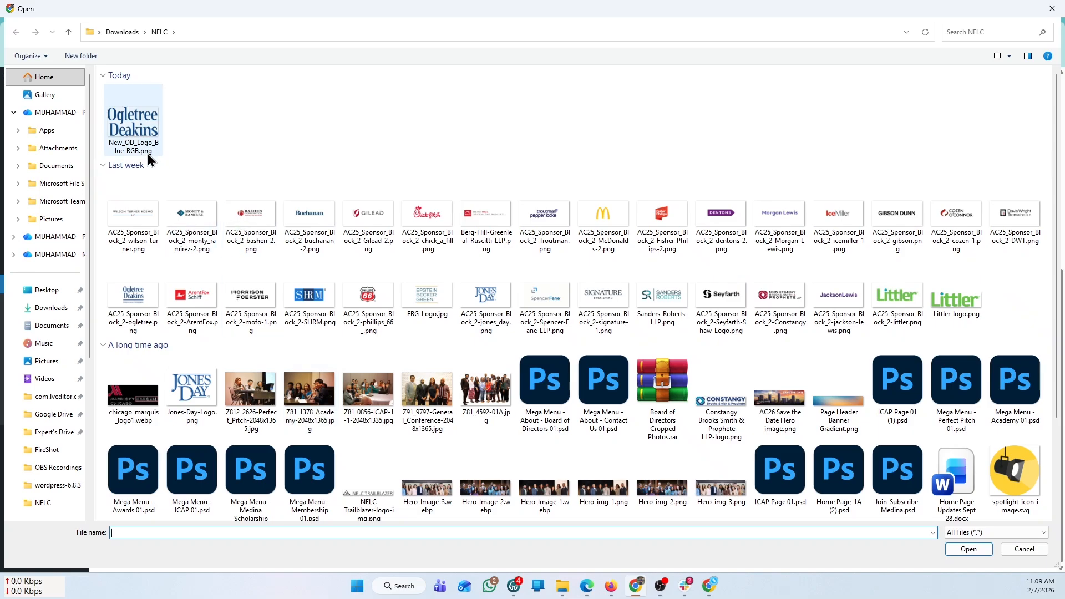
pyautogui.click(51, 307)
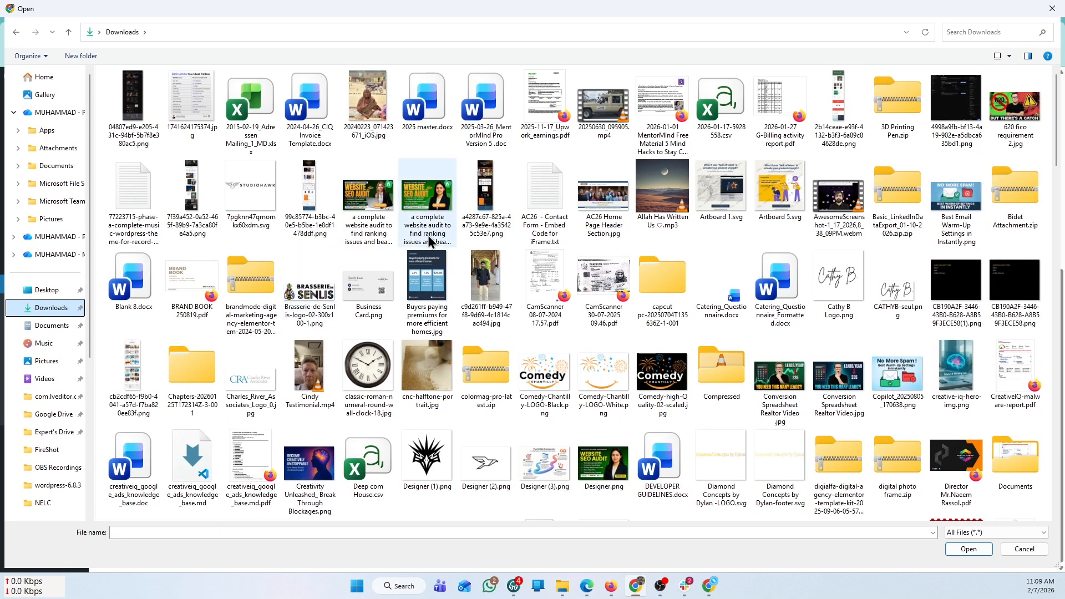
pyautogui.scroll(-15, 430, 240)
pyautogui.doubleClick(667, 198)
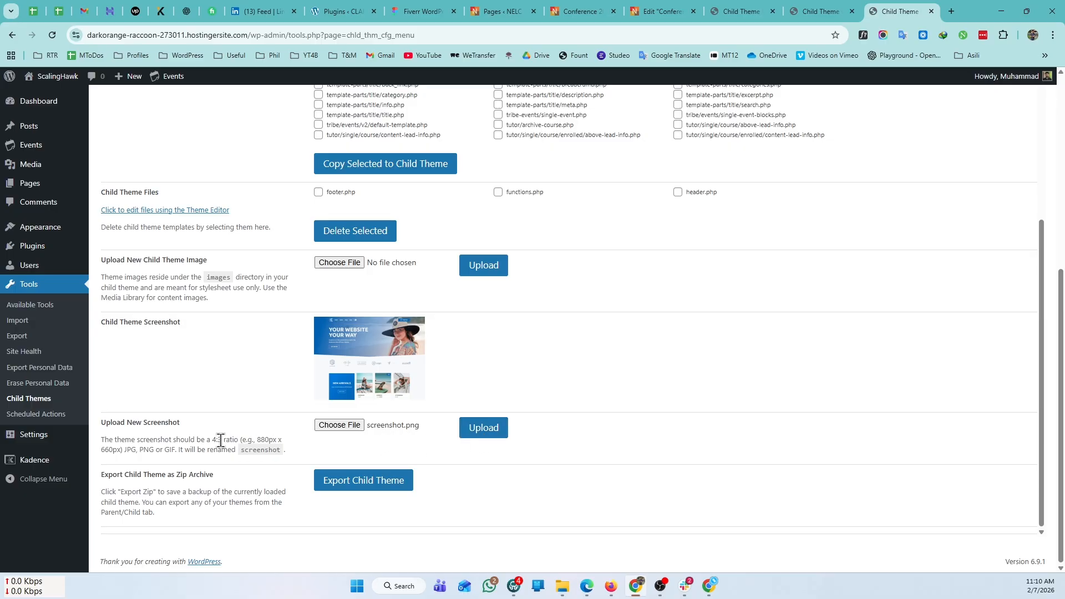
pyautogui.click(487, 435)
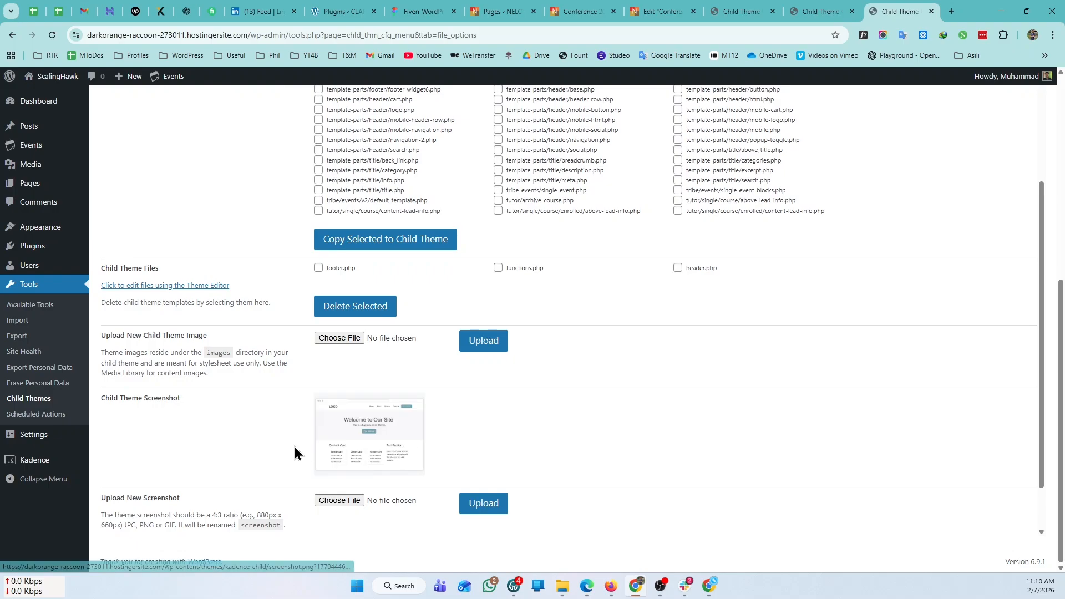
# Open the installed themes page and reload it to check the Kadence Child thumbnail
pyautogui.click(835, 11)
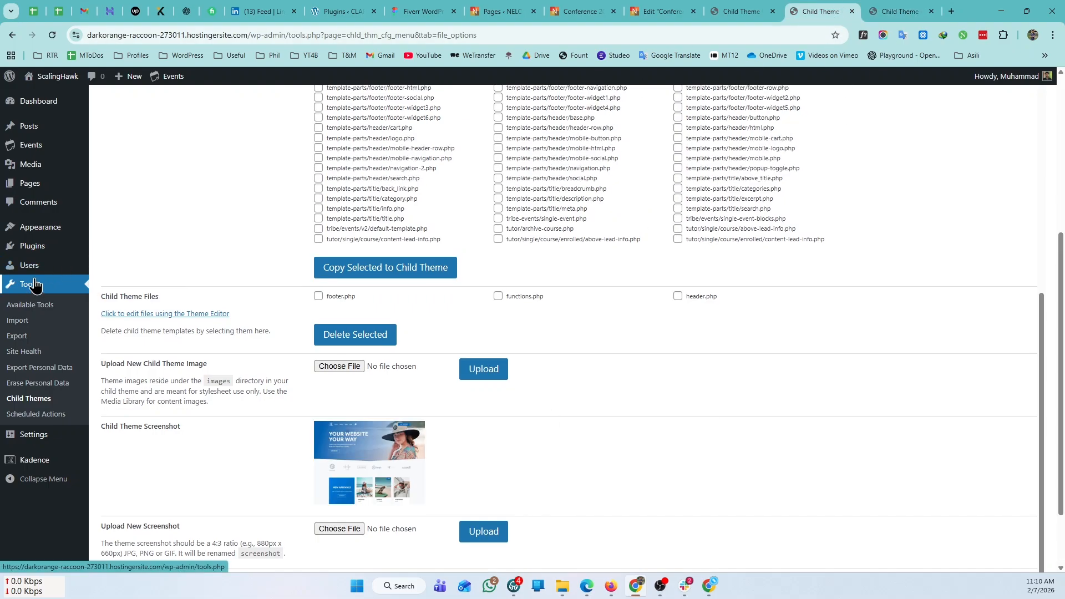
pyautogui.moveTo(62, 237)
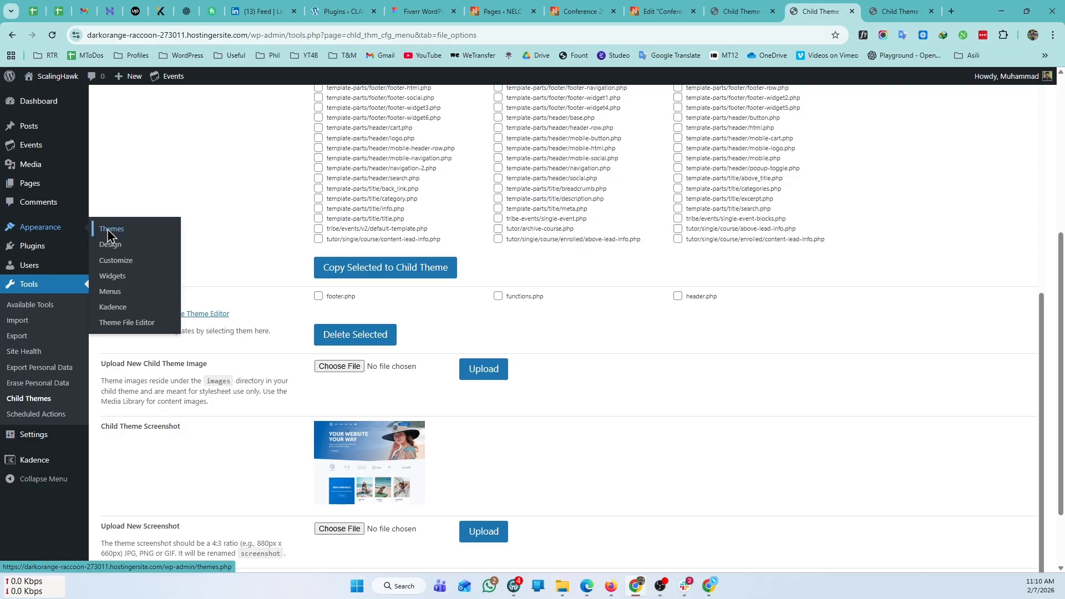
pyautogui.click(108, 229)
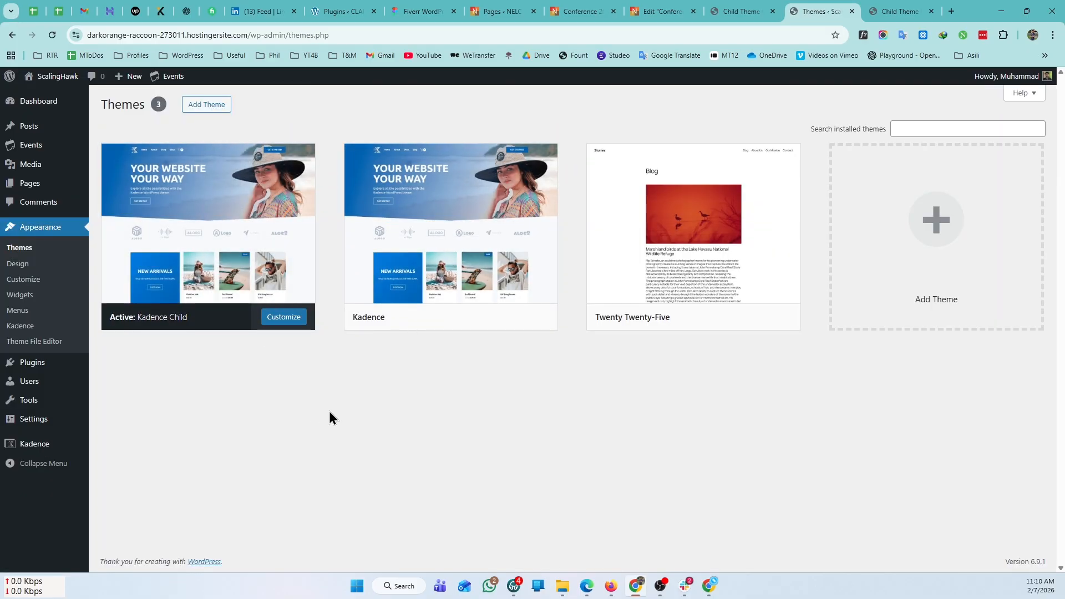
pyautogui.click(53, 35)
pyautogui.hotkey('ctrl', 'r')
# Check the recommended screenshot size in the configurator and compare it with screenshot.png in the image viewer
pyautogui.click(898, 11)
pyautogui.scroll(-2, 278, 366)
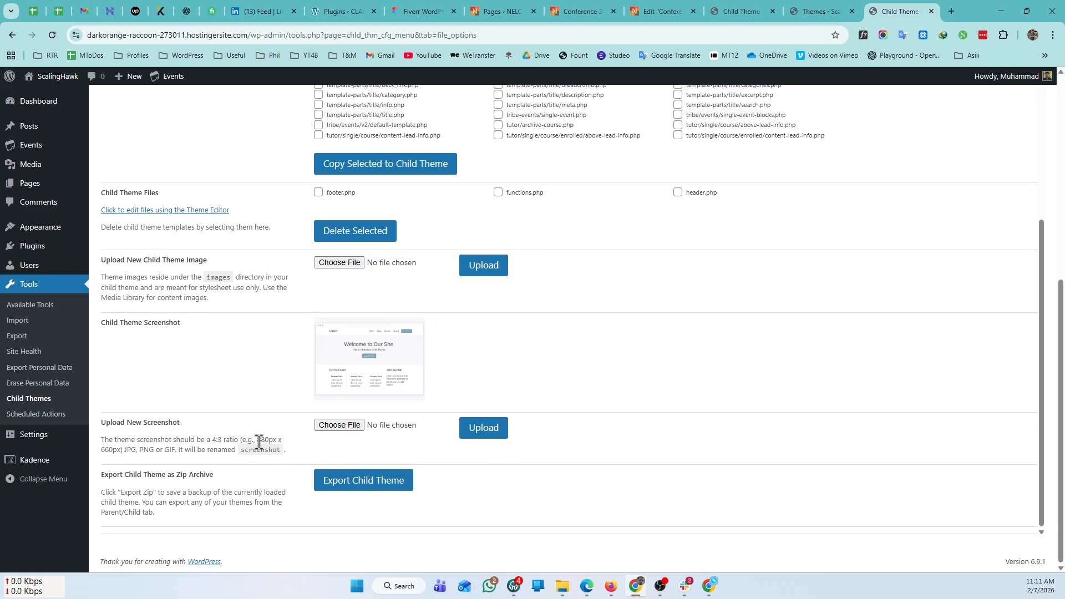
pyautogui.moveTo(257, 439); pyautogui.dragTo(269, 441)
pyautogui.hotkey('alt', 'Tab')
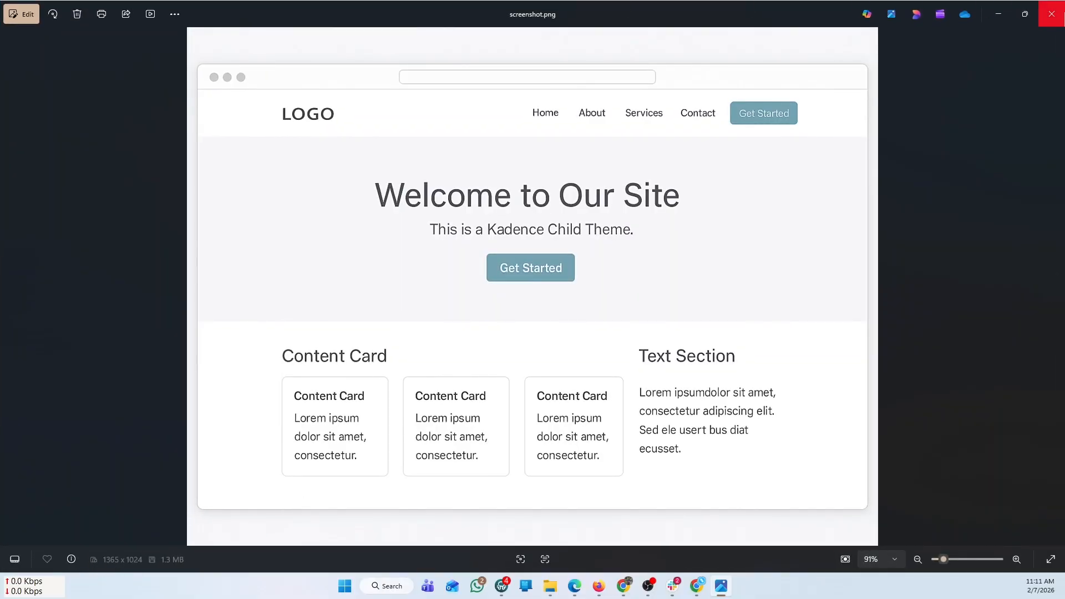
pyautogui.click(1051, 14)
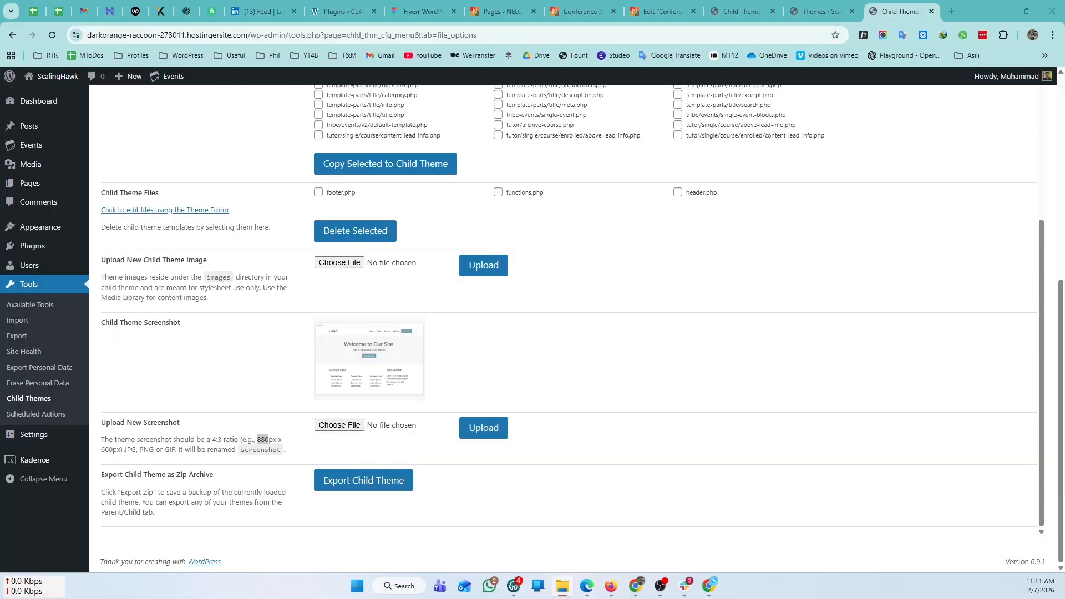
# Upload screenshot.png from Downloads again as the child theme screenshot and refresh the installed themes page
pyautogui.click(336, 427)
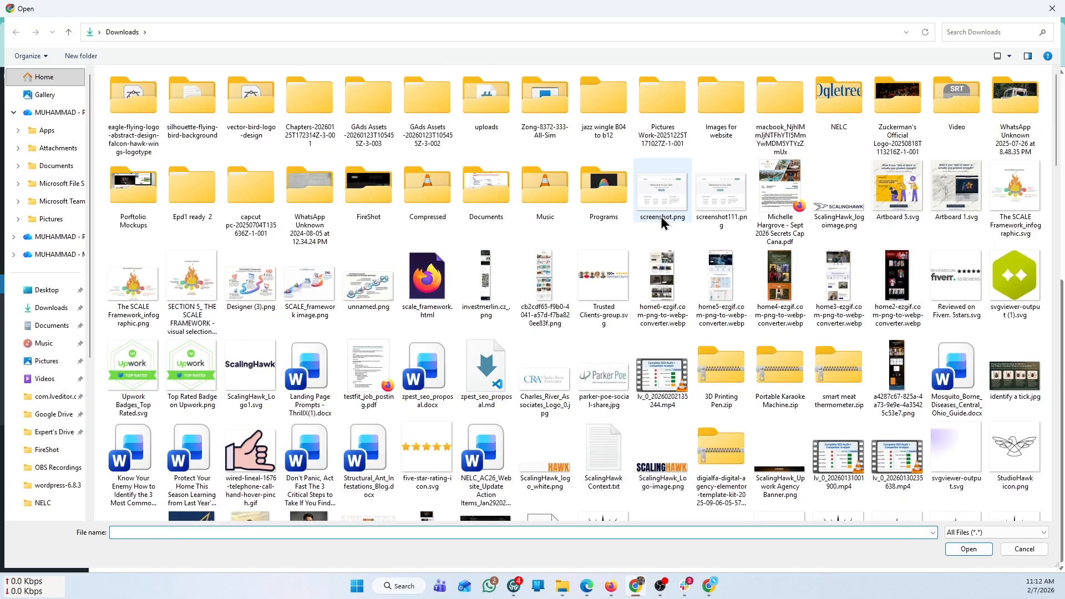
pyautogui.doubleClick(676, 198)
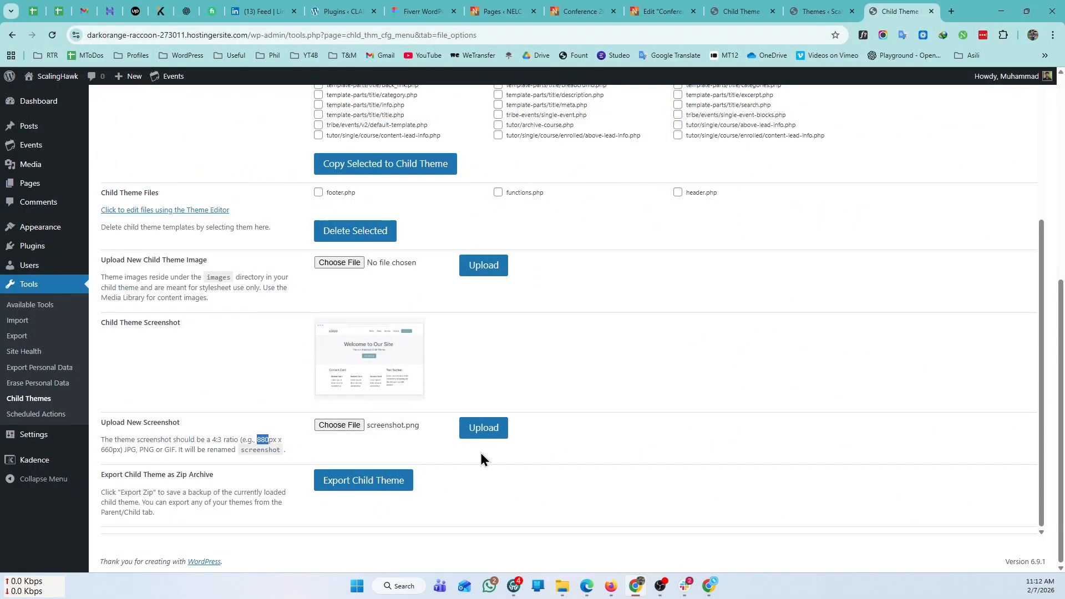
pyautogui.click(497, 433)
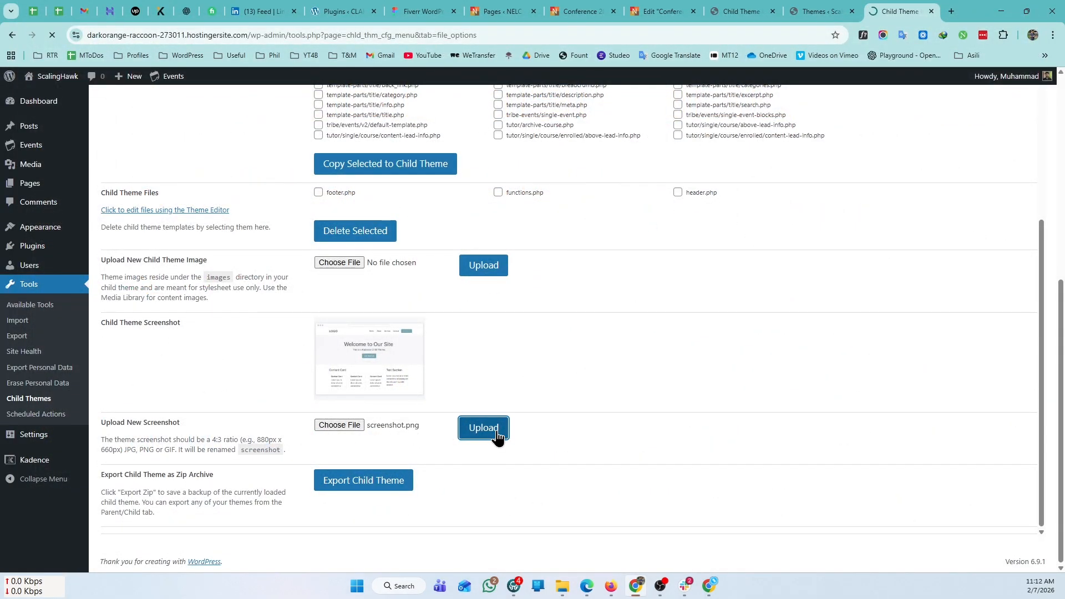
pyautogui.click(834, 11)
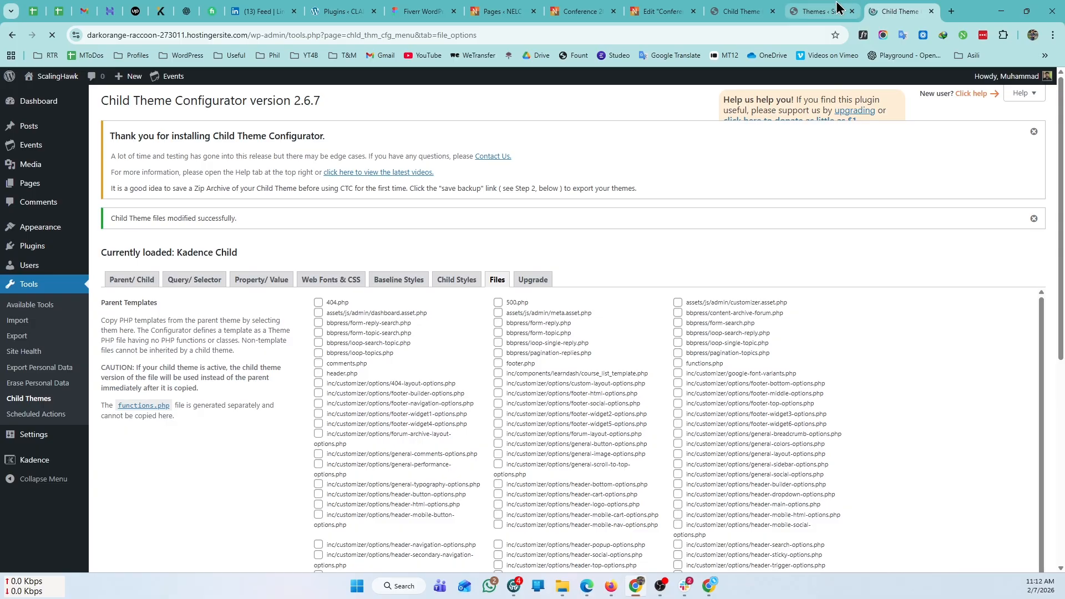
pyautogui.click(46, 37)
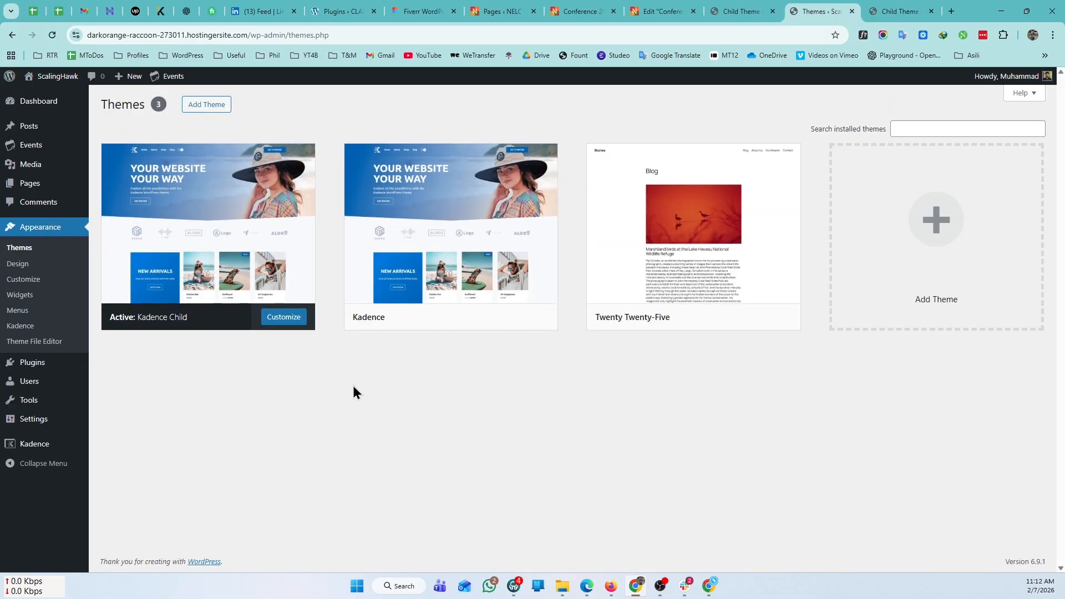
# View screenshot.png in the image viewer to check its dimensions, test the 4:3 crop ratio, and close it without saving
pyautogui.hotkey('ctrl', 'Tab')
pyautogui.hotkey('alt', 'Tab')
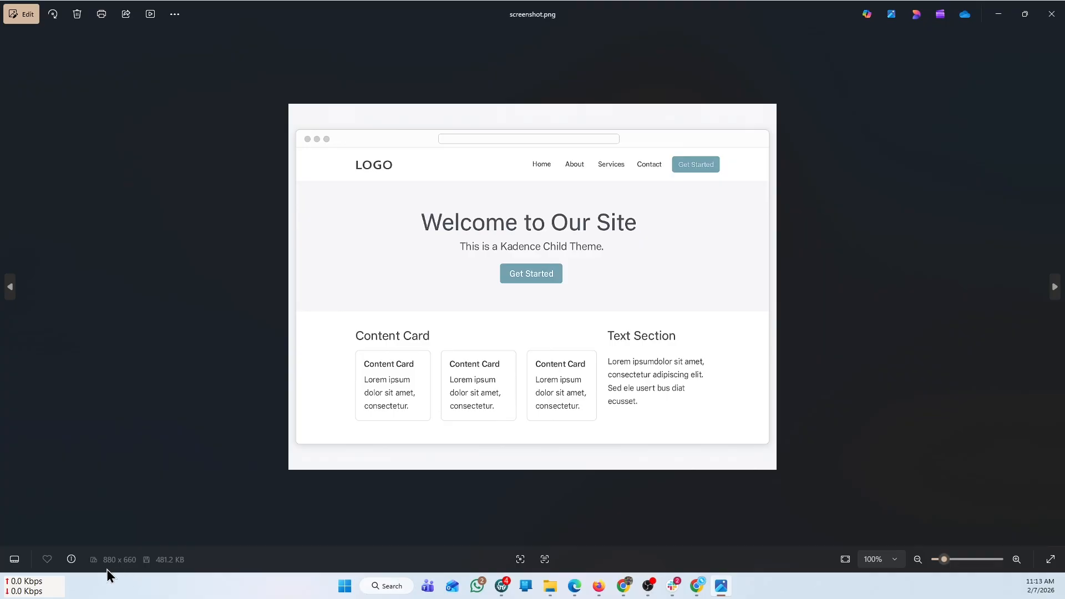
pyautogui.doubleClick(596, 14)
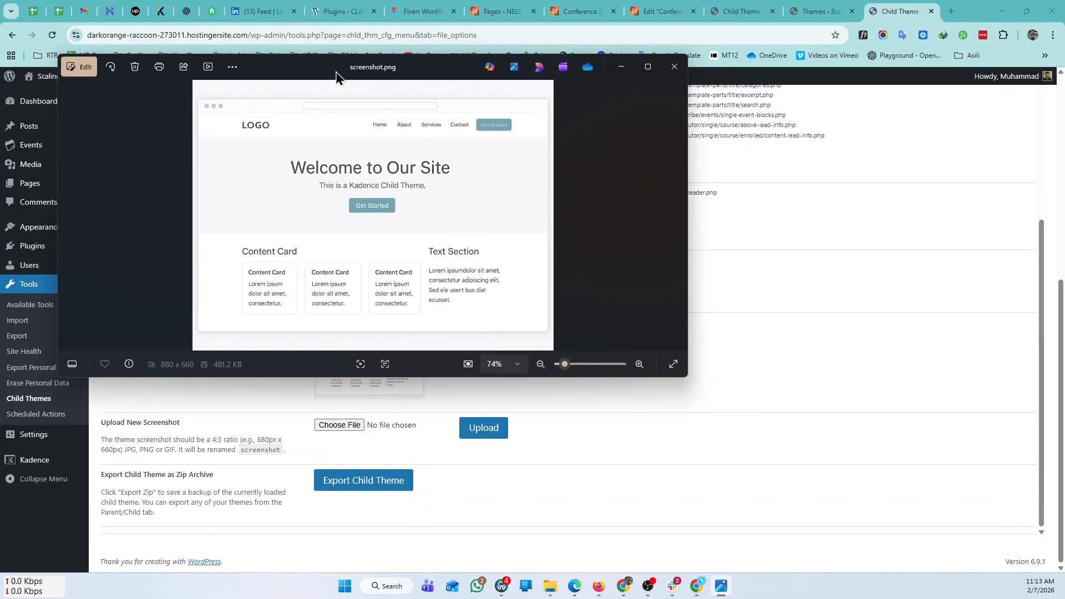
pyautogui.moveTo(360, 78); pyautogui.dragTo(586, 122)
pyautogui.click(306, 111)
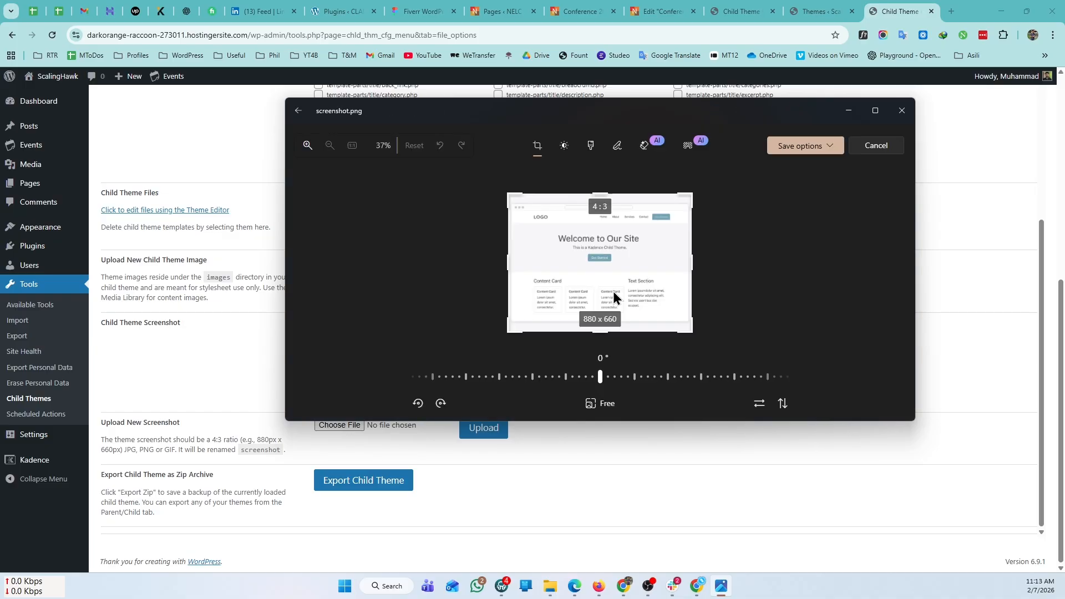
pyautogui.click(619, 411)
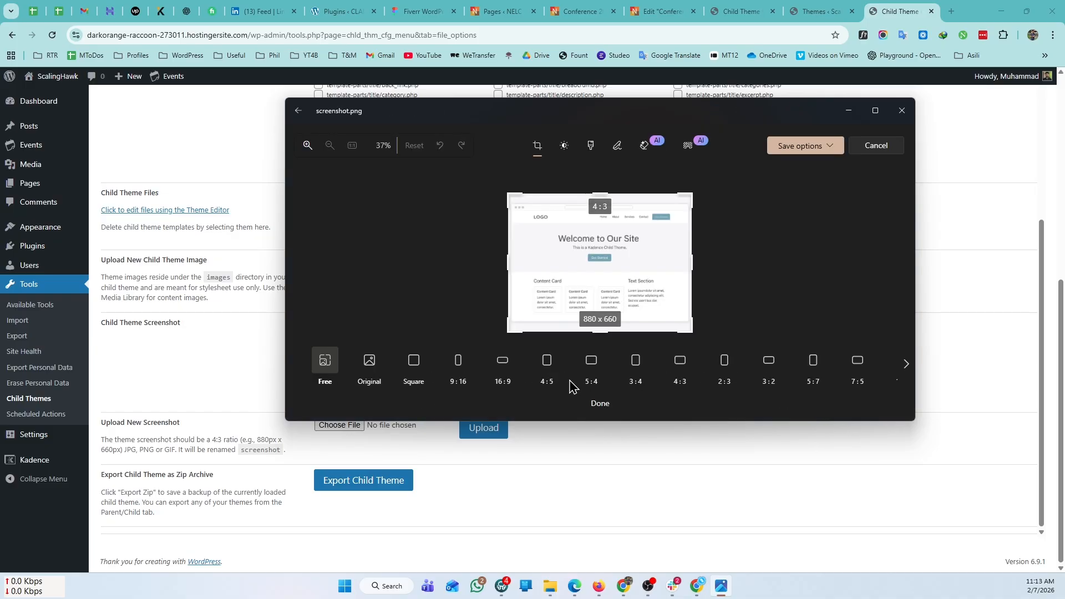
pyautogui.click(681, 366)
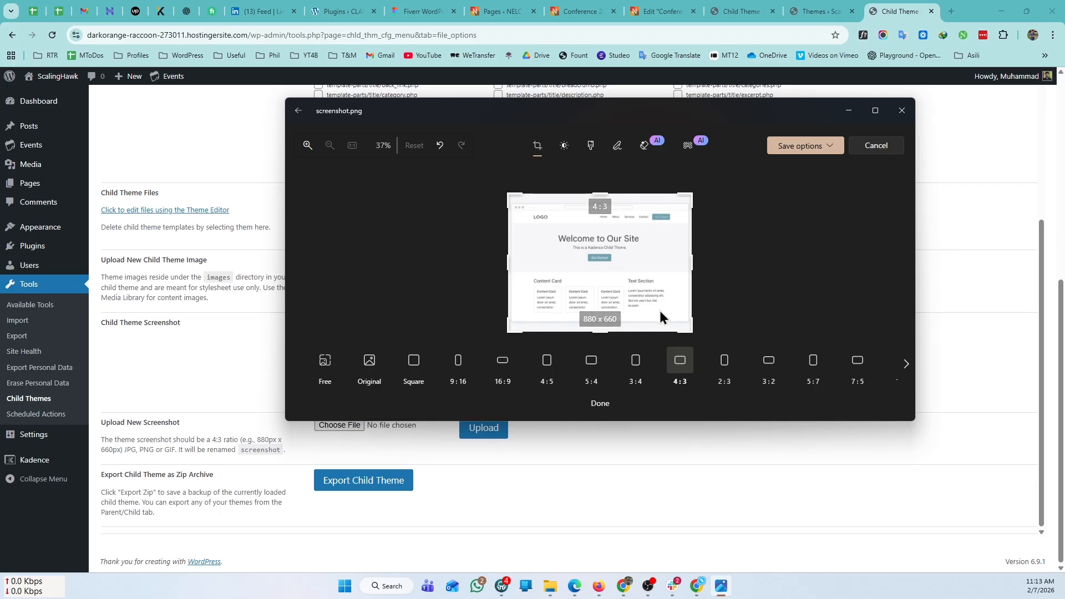
pyautogui.click(904, 117)
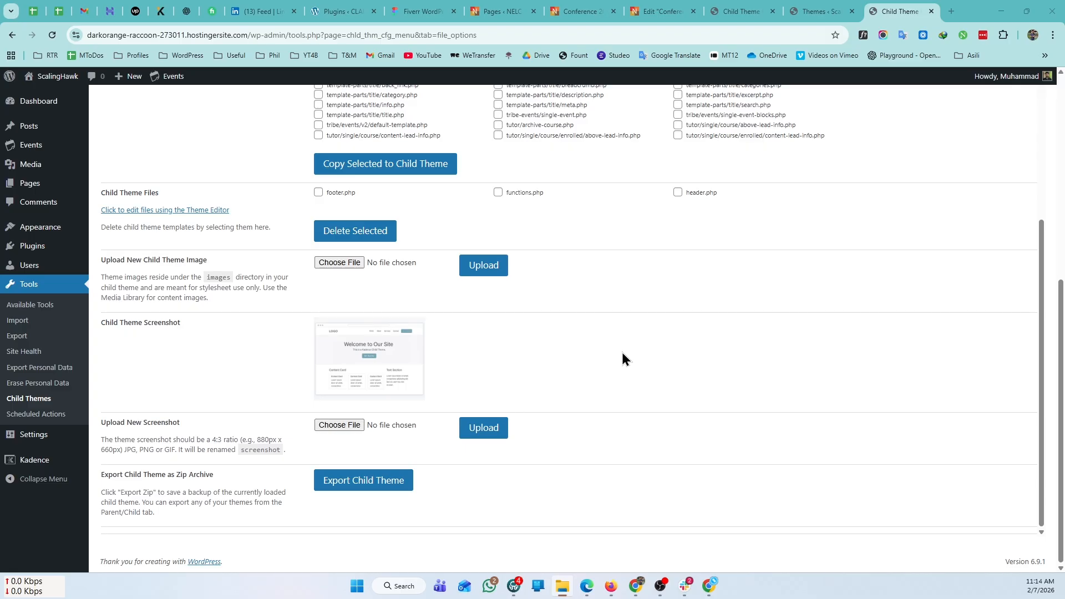
pyautogui.scroll(2, 663, 335)
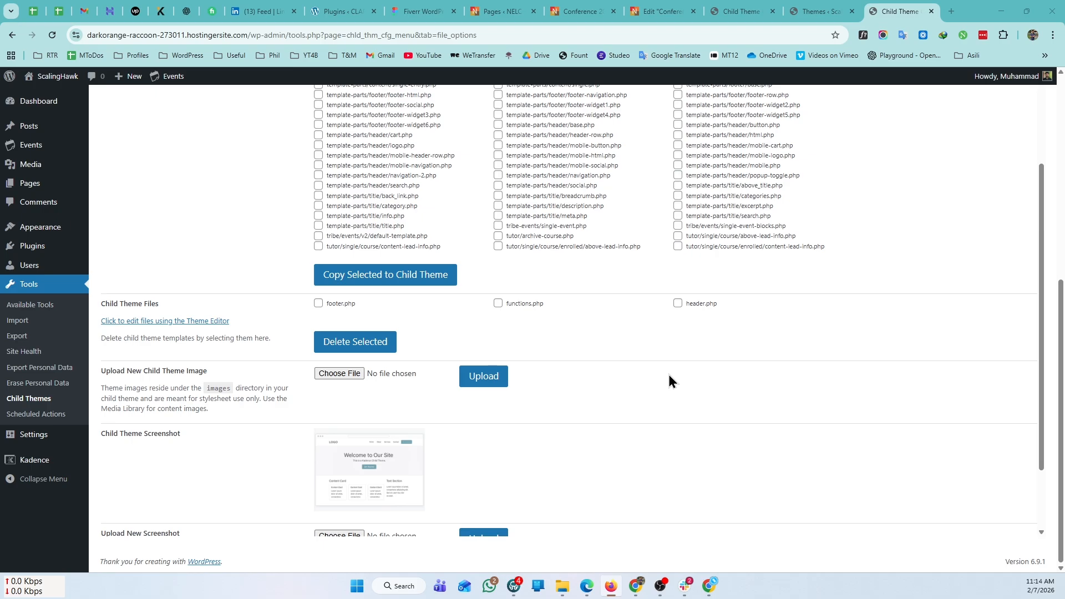
pyautogui.scroll(-2, 759, 316)
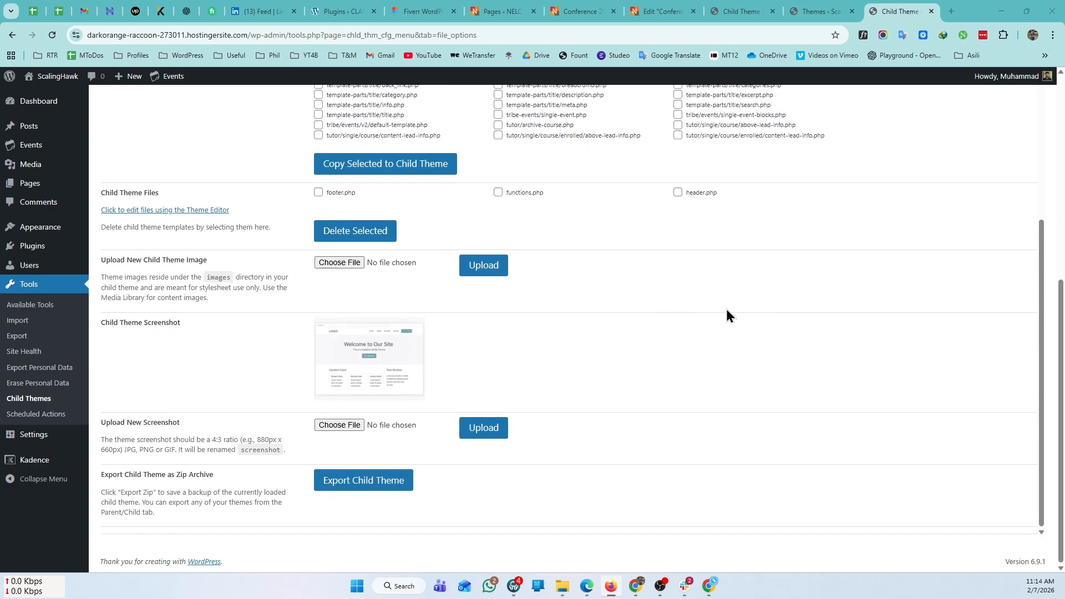